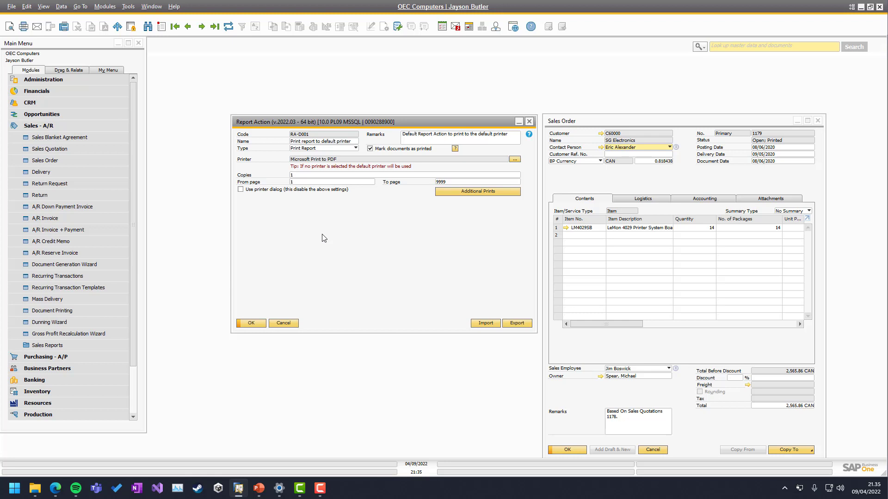
Start a new report action and set its type to Create Activity
key(ctrl+a)
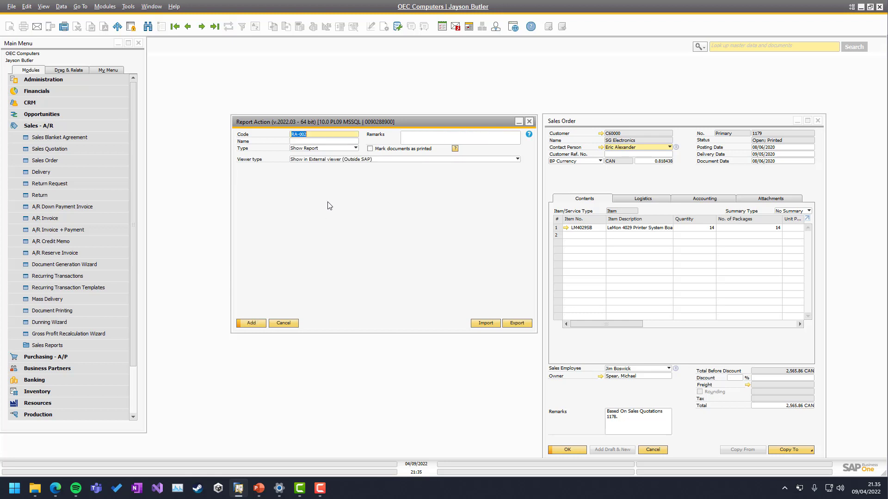
click(319, 149)
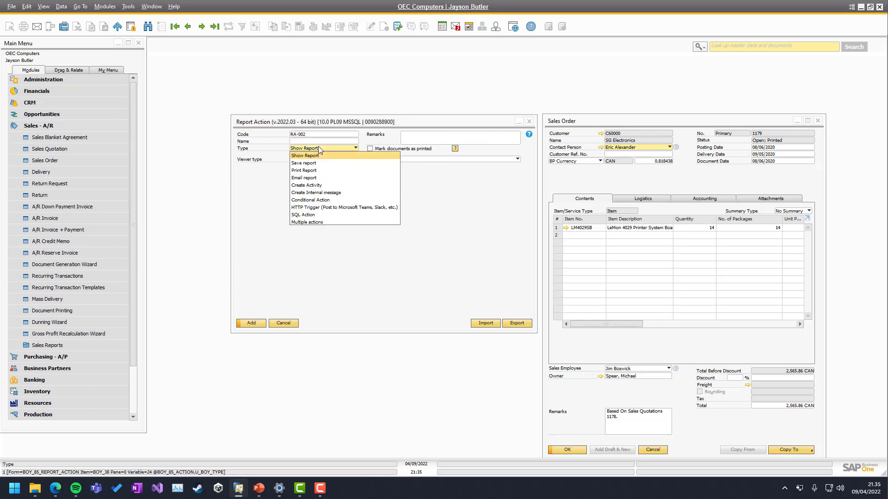
click(314, 185)
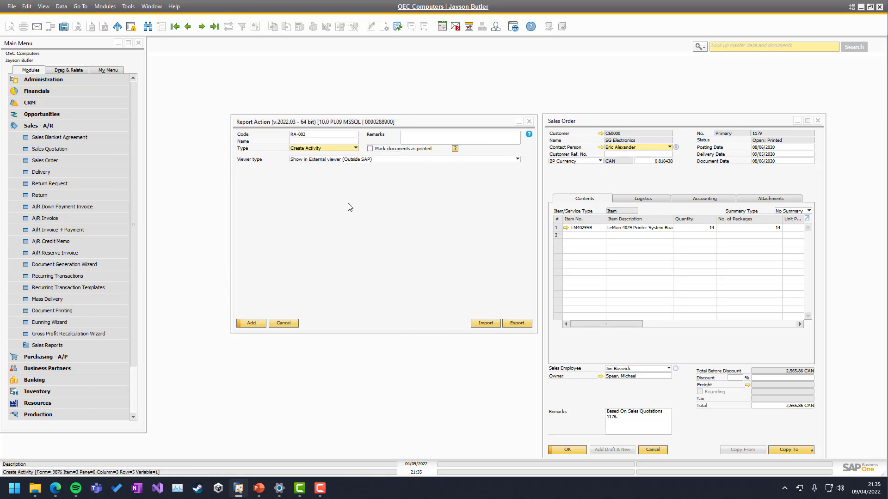
click(601, 184)
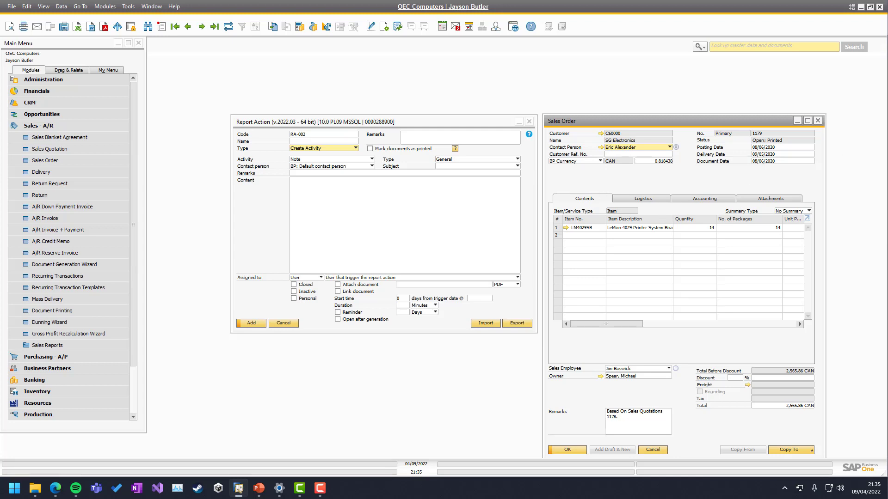
click(273, 195)
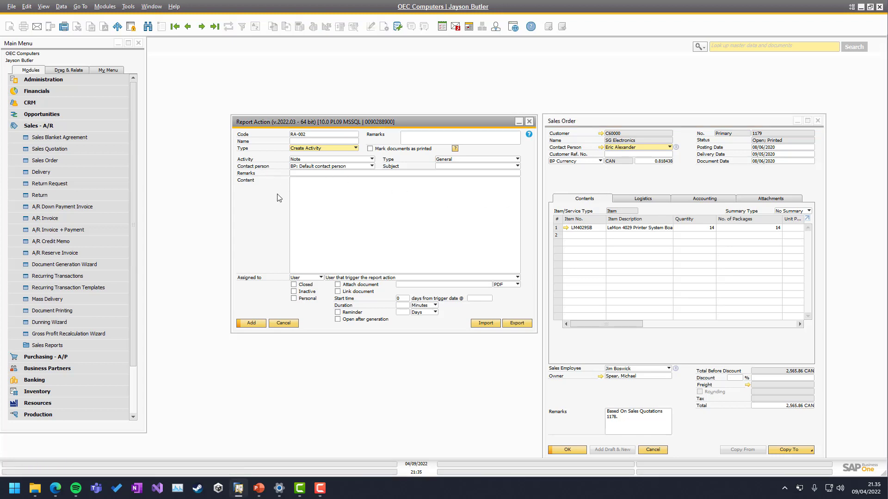
Name the report action "Sales order Follow up", keeping the activity as Note and its type as General
click(296, 142)
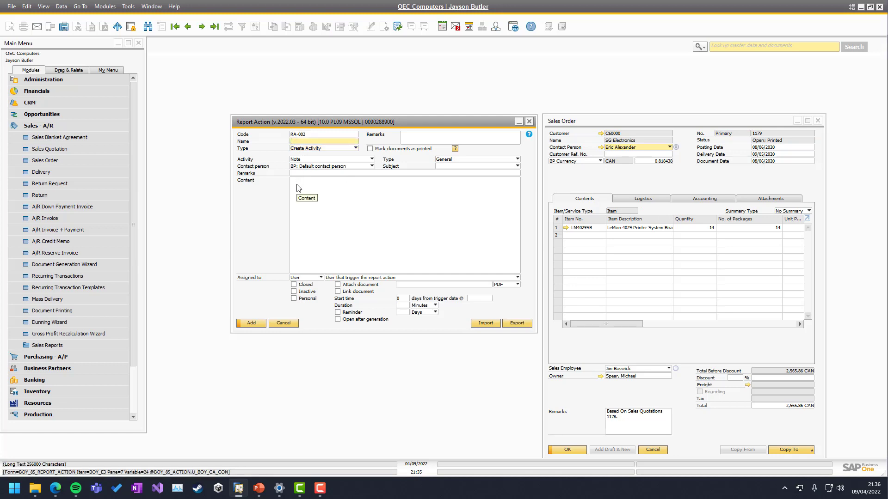
text(Sales order Follow up)
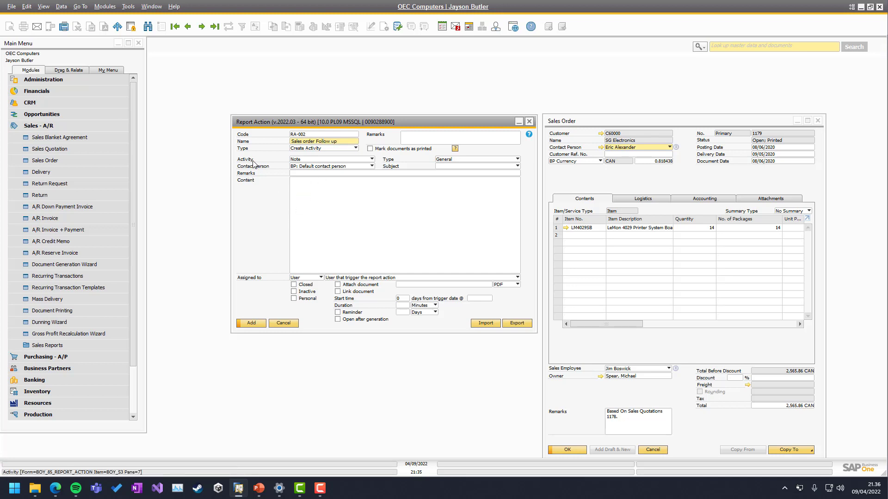
click(298, 159)
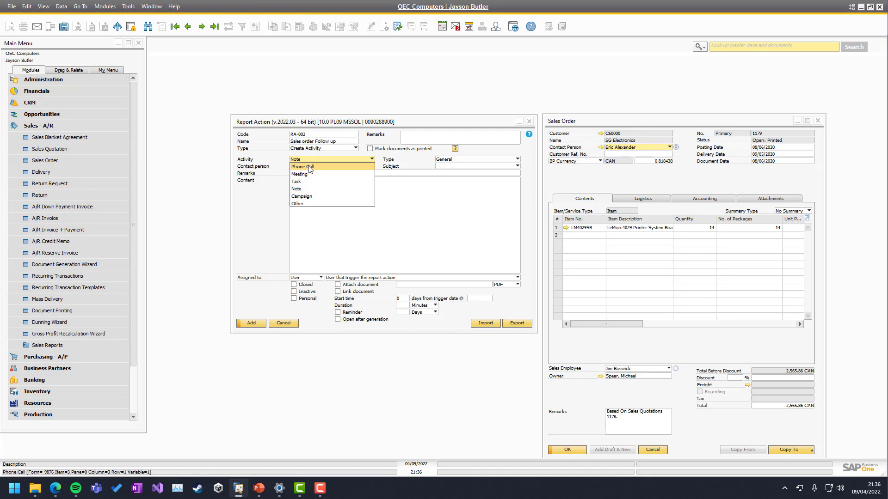
click(306, 189)
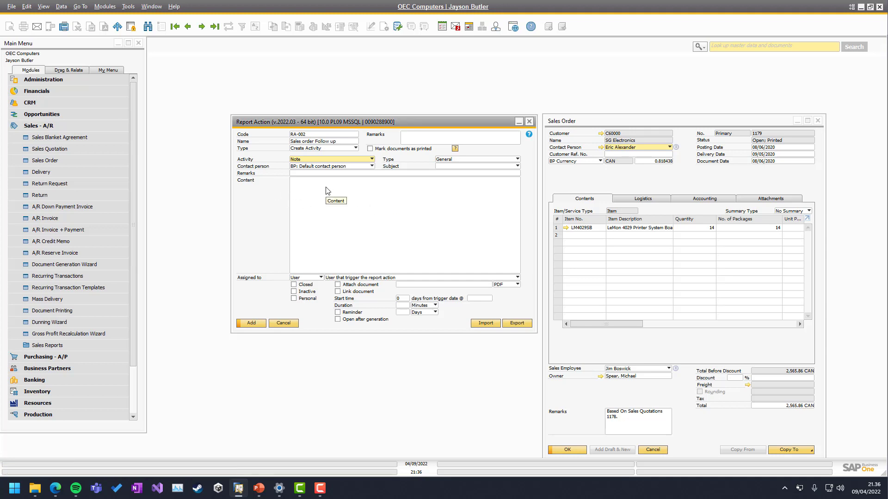
click(458, 160)
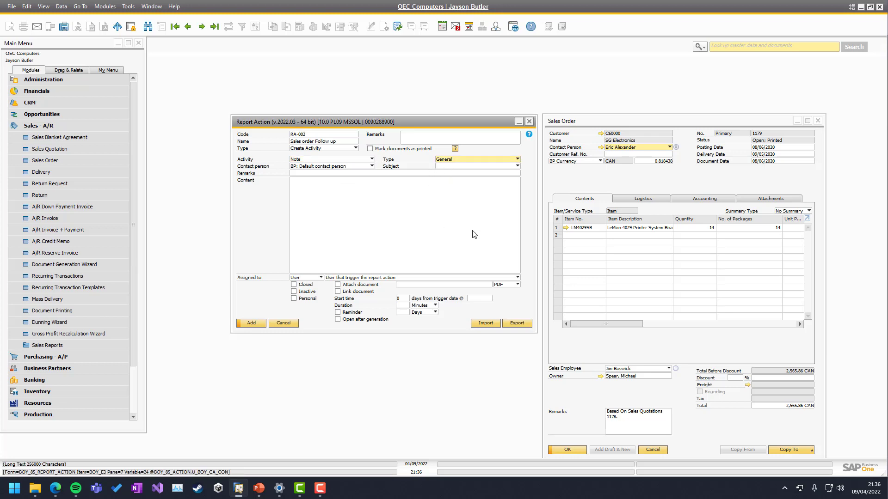
Examine the fields of a blank Business Partners activity for comparison and close it without adding it
click(38, 126)
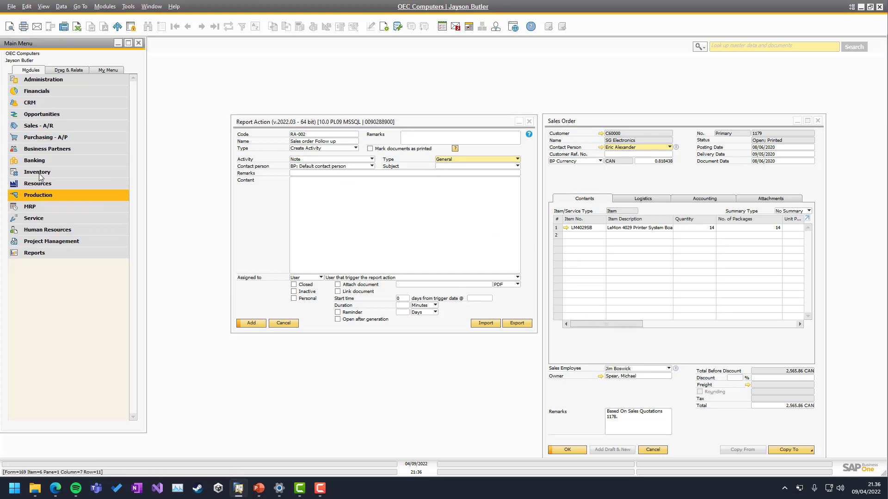
click(30, 148)
click(51, 173)
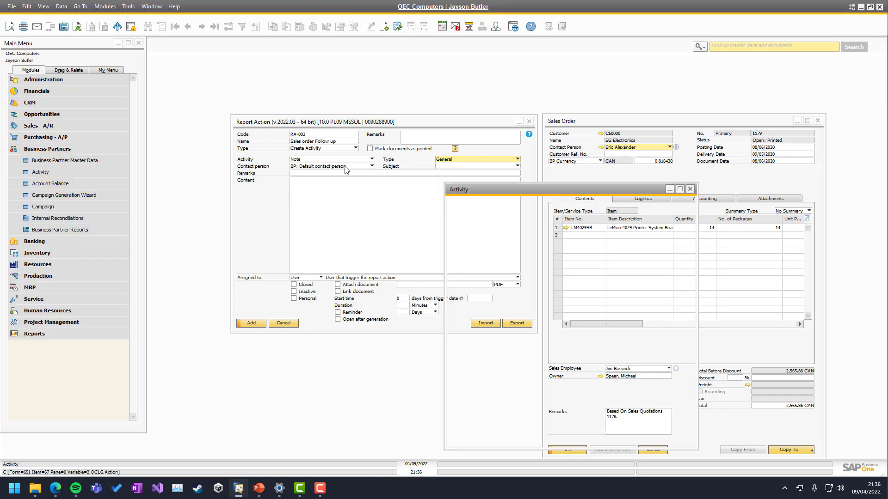
mouse_move(501, 187)
mouse_down()
mouse_move(525, 198)
mouse_move(500, 190)
mouse_up()
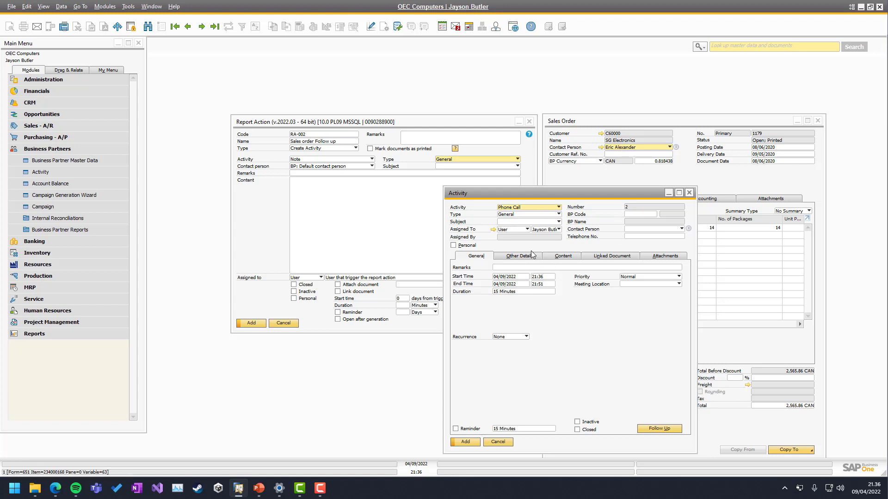
click(490, 442)
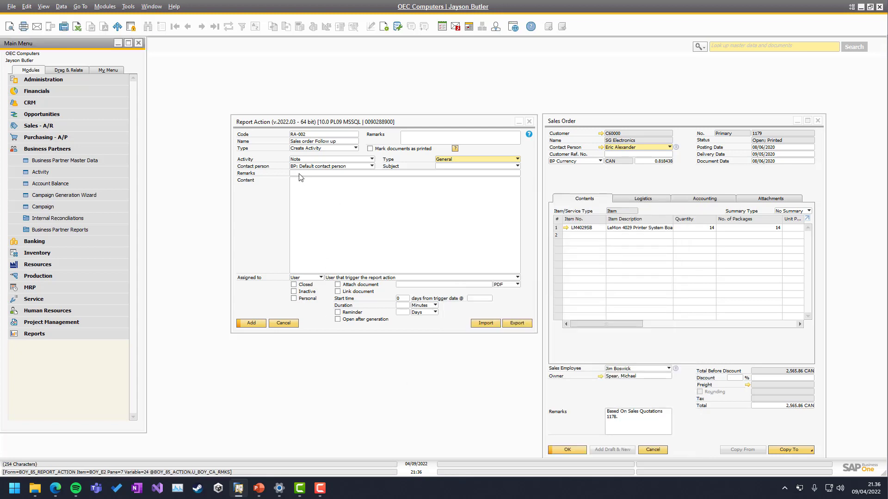
Set the activity remarks to "Follow up on sales order $[$8.0.NUMBER]", copying the item-syntax from the sales order's document number field
click(347, 194)
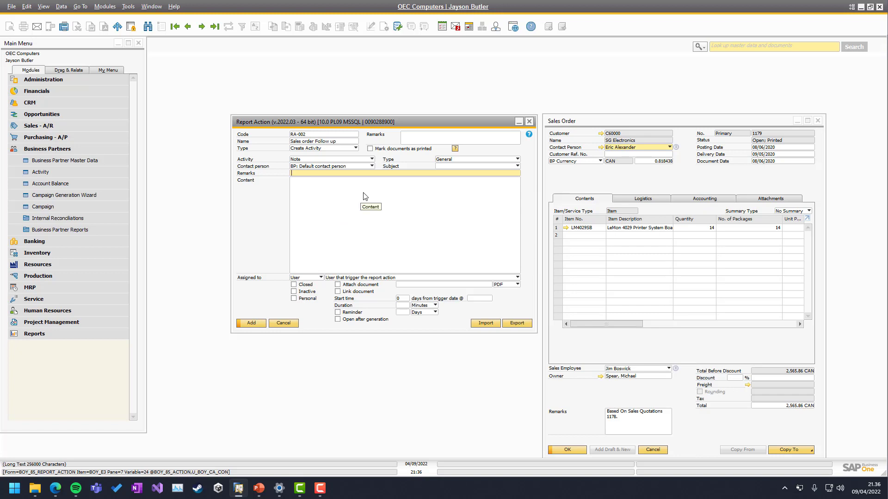
text(Follow up on sales order)
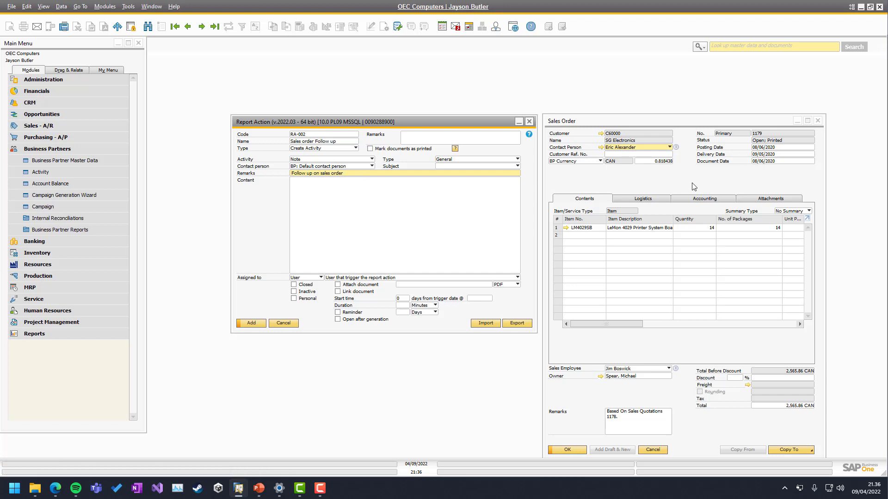
right_click(756, 136)
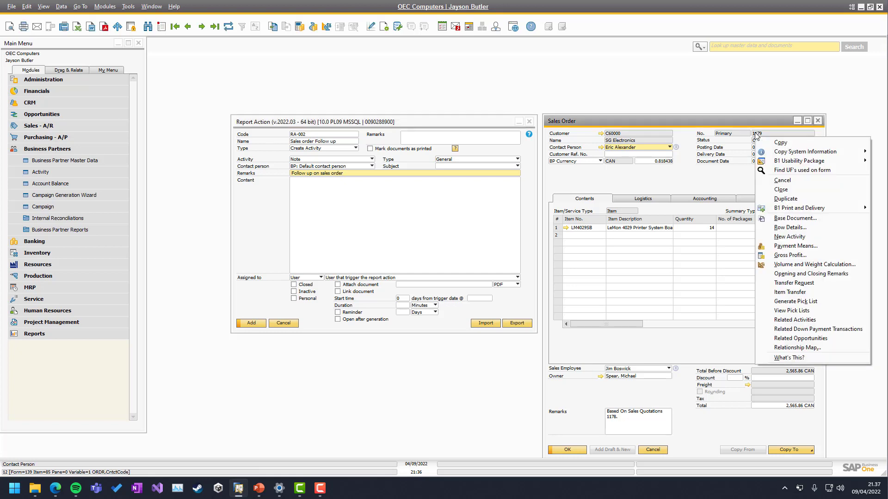
click(44, 7)
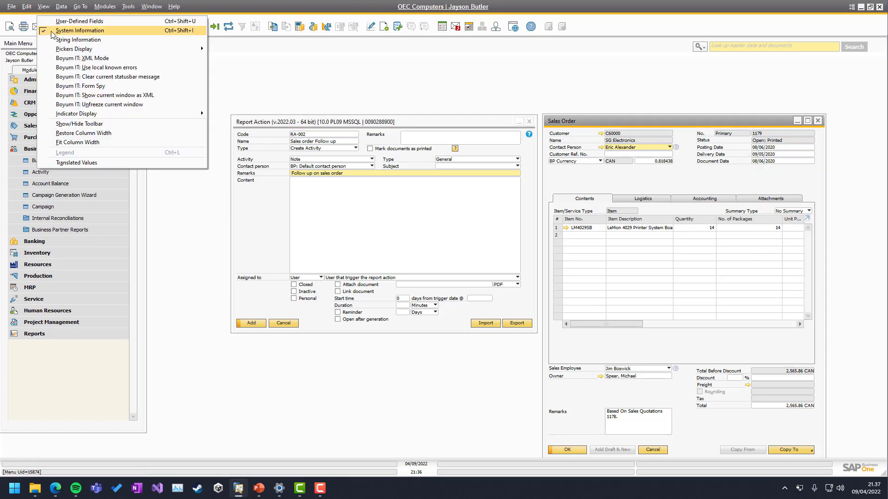
right_click(768, 135)
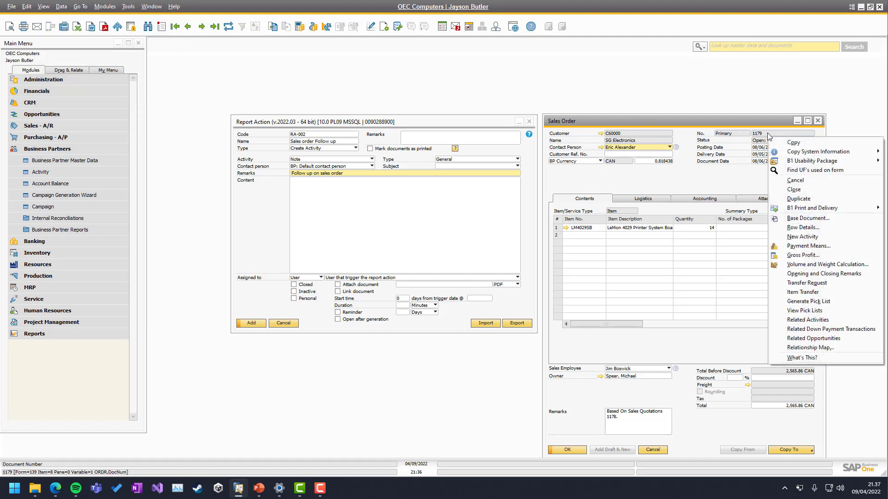
mouse_move(786, 152)
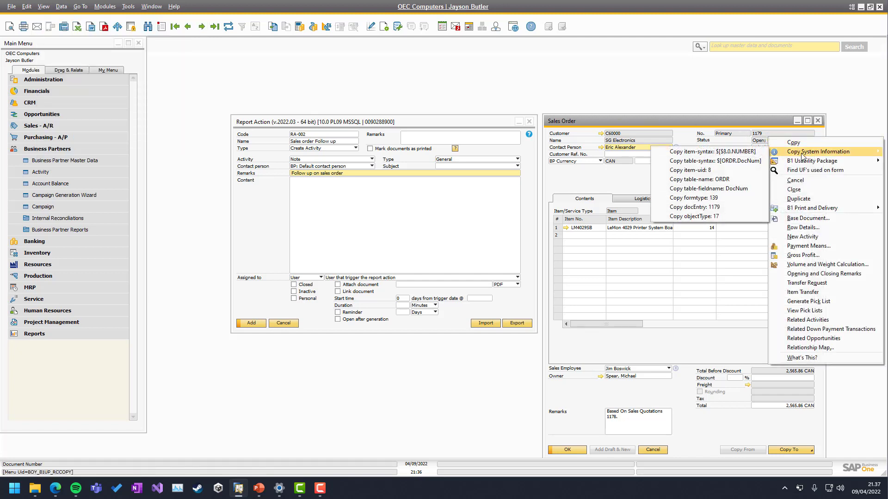
click(714, 152)
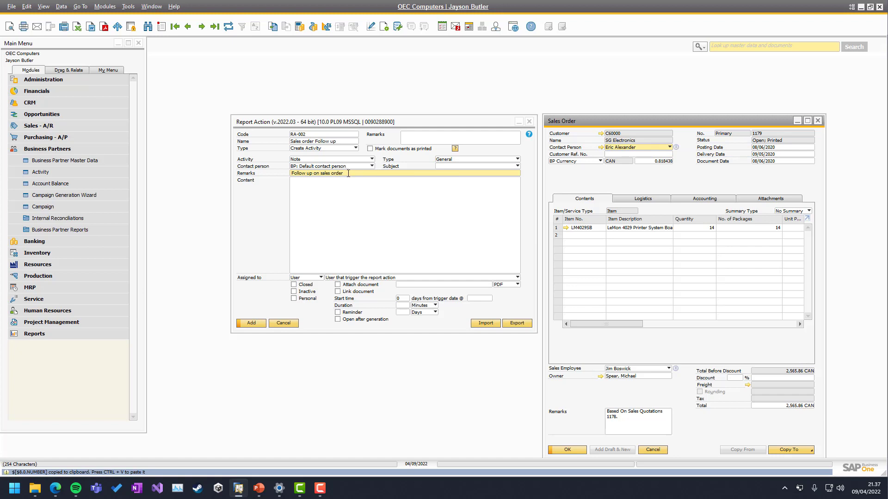
click(347, 173)
text($[$8.0.NUMBER])
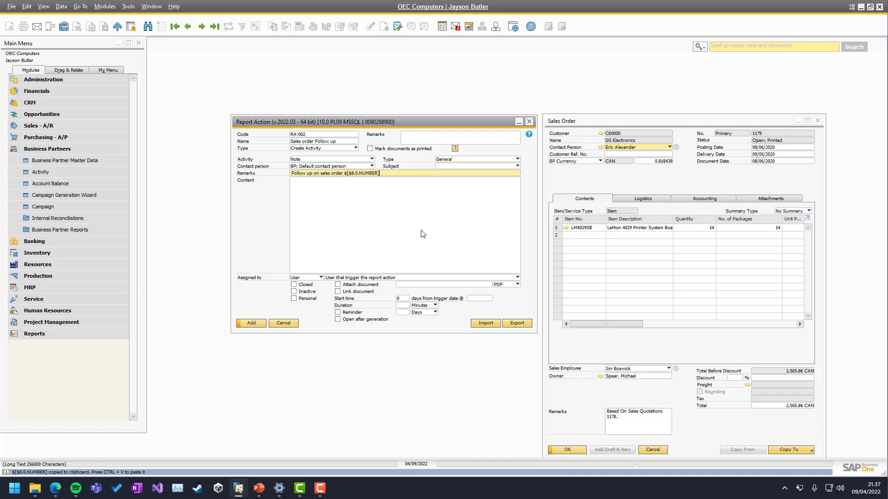
Enter "Remember to follow up." as the activity content
click(357, 196)
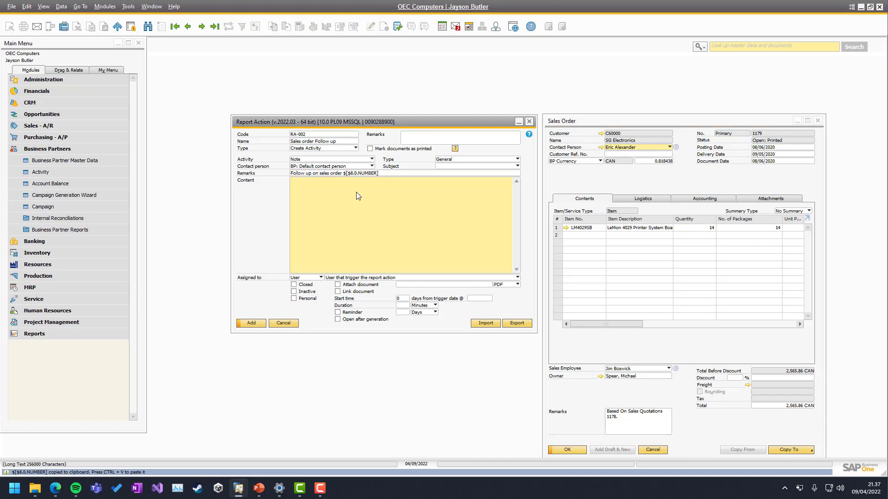
text(REmember to fo)
key(Delete)
text(e)
click(339, 194)
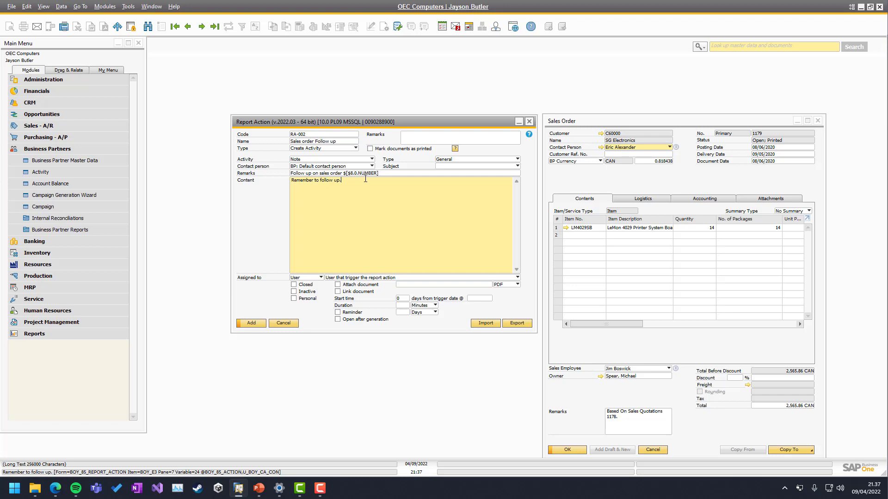
click(399, 174)
click(352, 194)
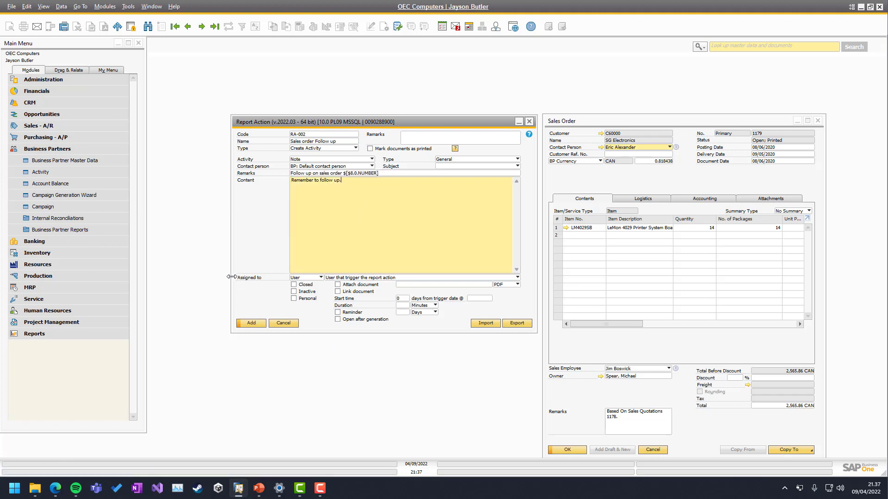
Compare the report action's assignee types with those of a blank activity, and close the activity without adding it
click(304, 279)
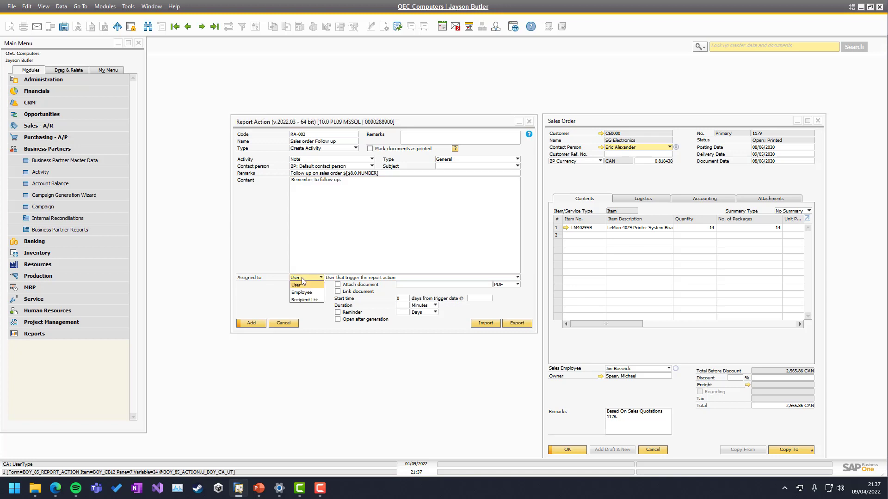
click(296, 284)
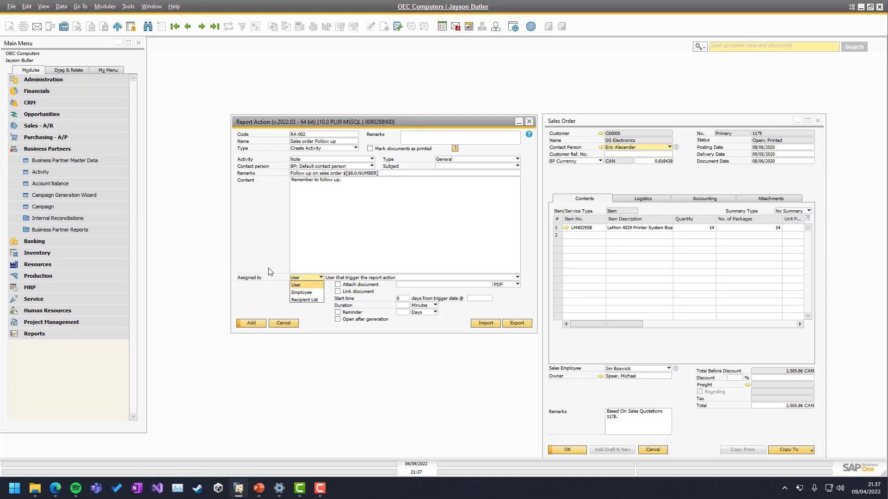
click(54, 172)
click(524, 231)
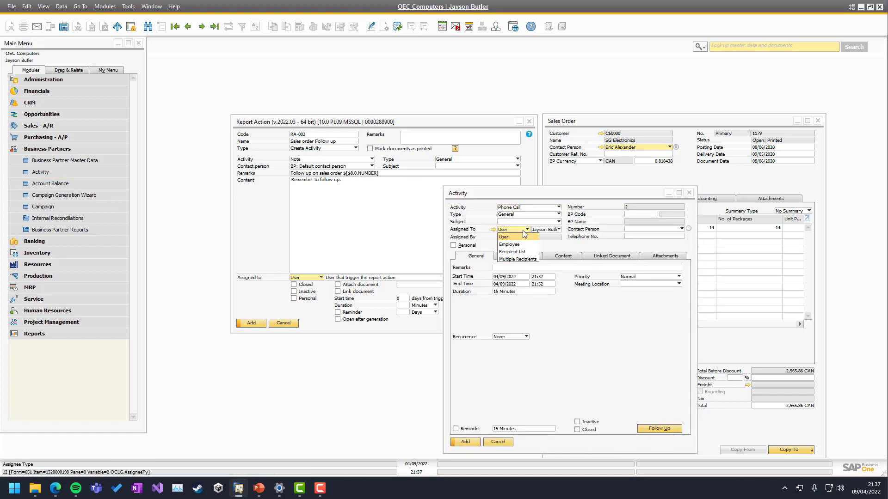
click(493, 444)
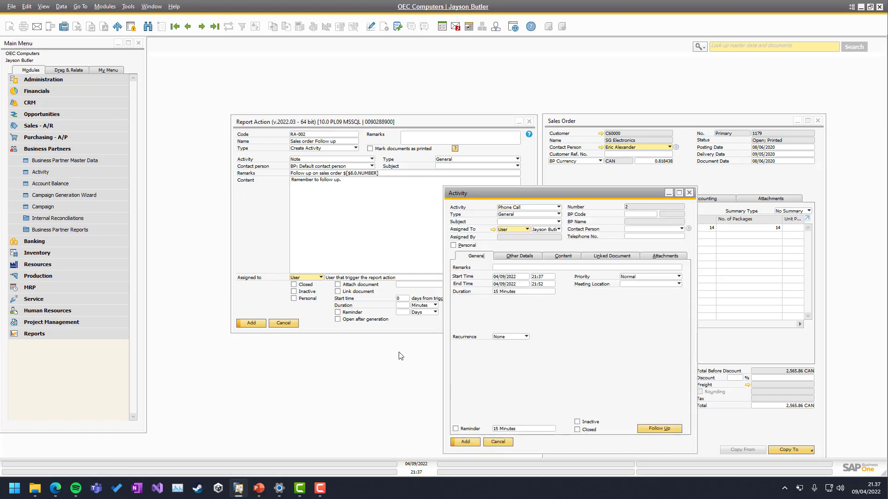
click(498, 441)
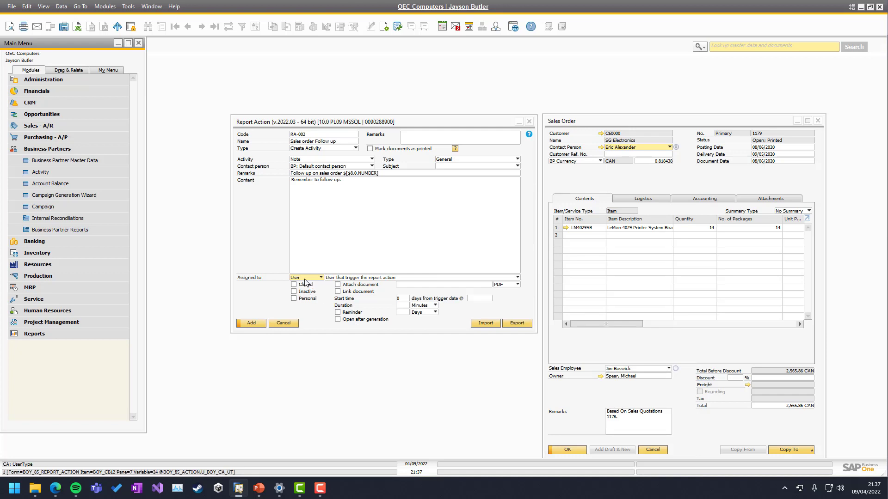
Review the assignment choices, leaving the activity assigned to User and "User that trigger the report action"
click(342, 278)
click(342, 278)
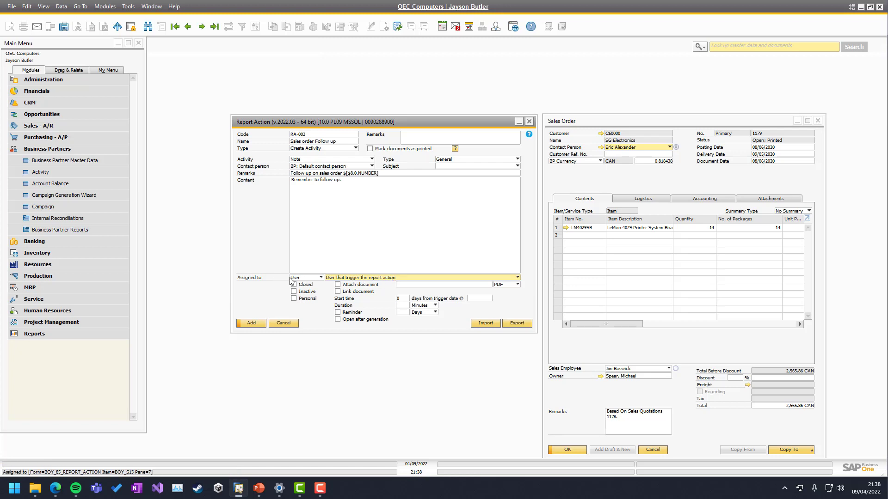
click(315, 278)
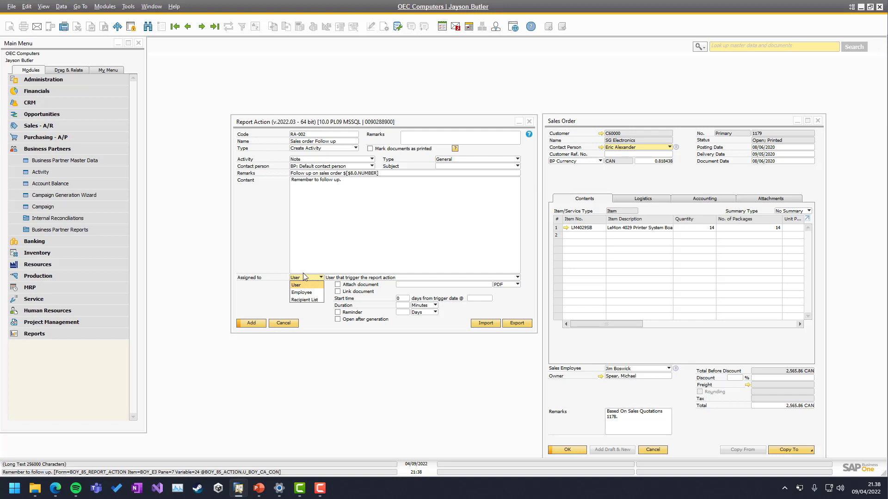
click(263, 247)
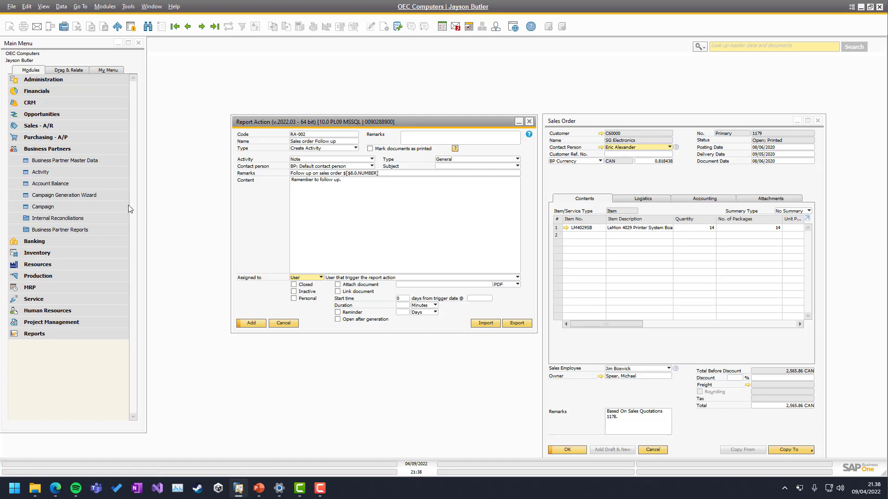
Review the Personal, Inactive and Closed options on a blank activity, and close it without adding it
click(44, 172)
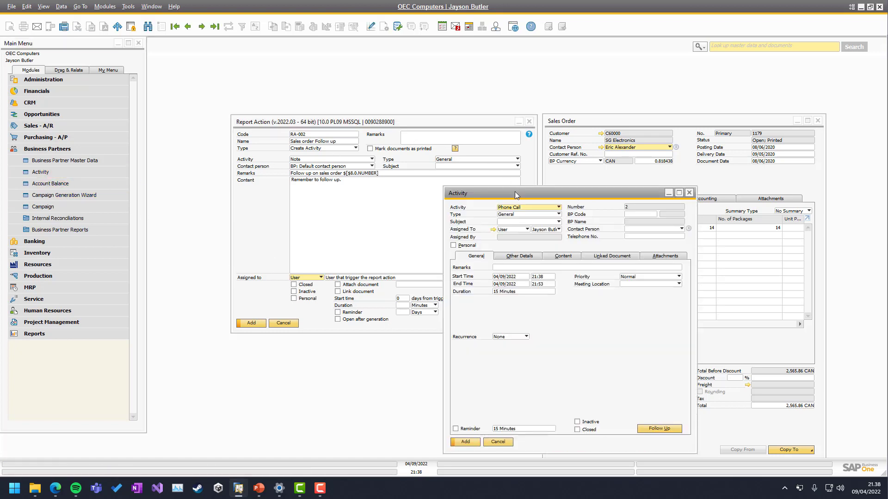
drag(514, 193, 580, 63)
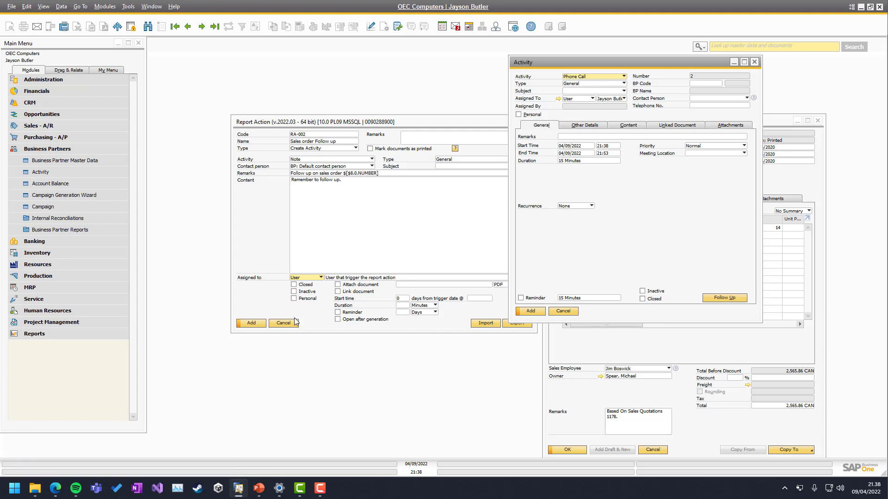
click(562, 312)
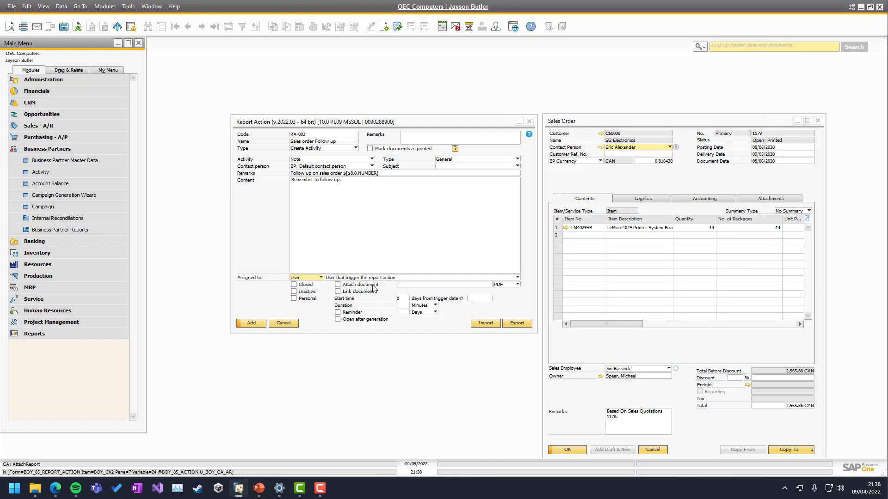
Enable attaching the document as a PDF and enter "Order" as the attachment's file name
click(418, 286)
click(417, 284)
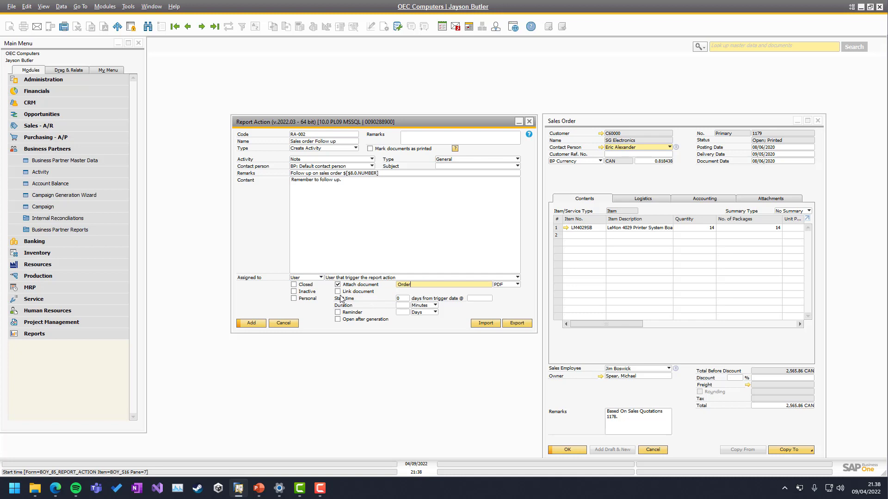
Inspect the linked document settings of a blank activity, and close it without adding it
click(40, 172)
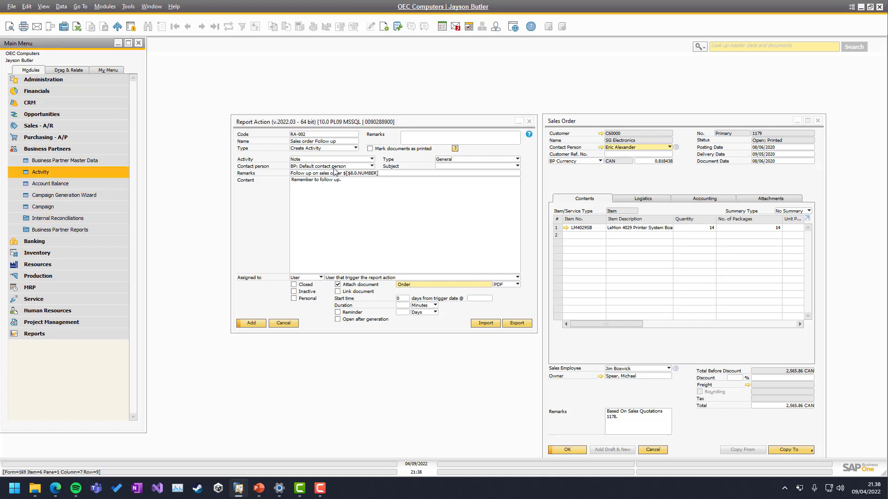
click(677, 125)
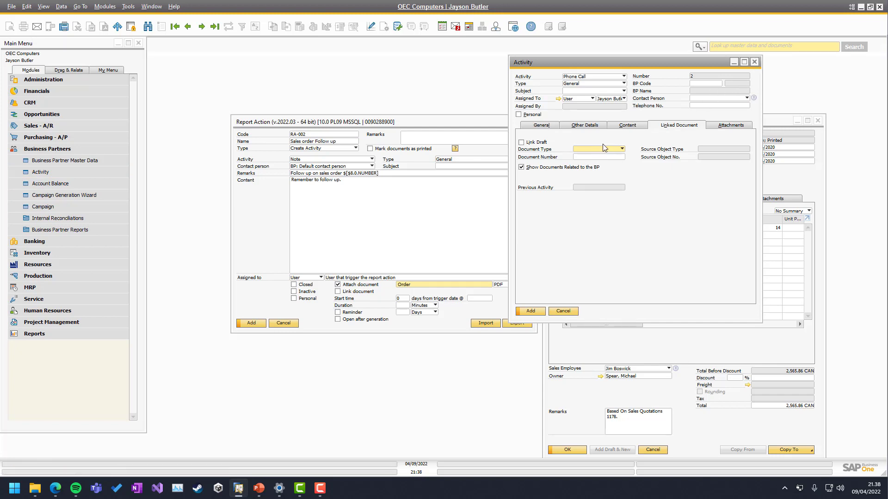
click(541, 125)
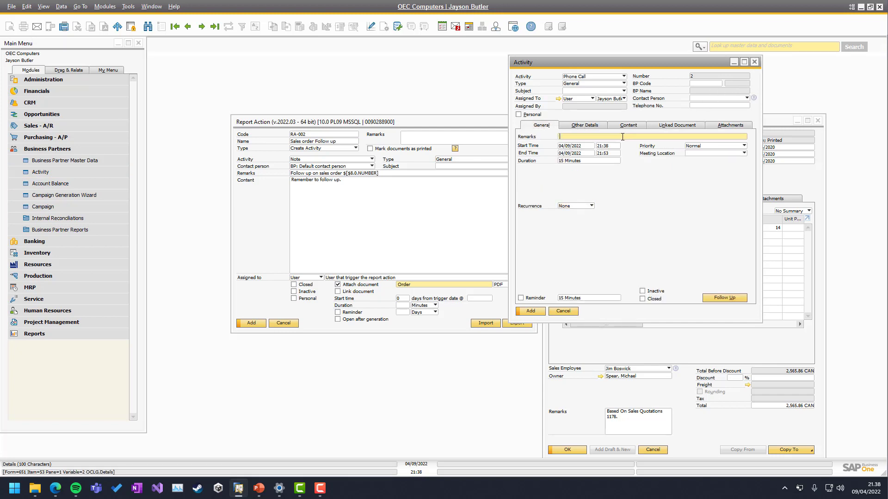
click(664, 126)
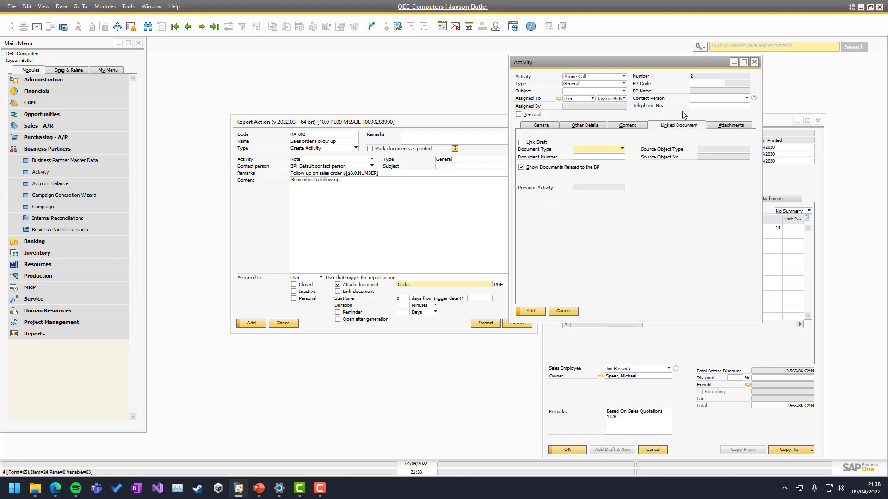
click(754, 62)
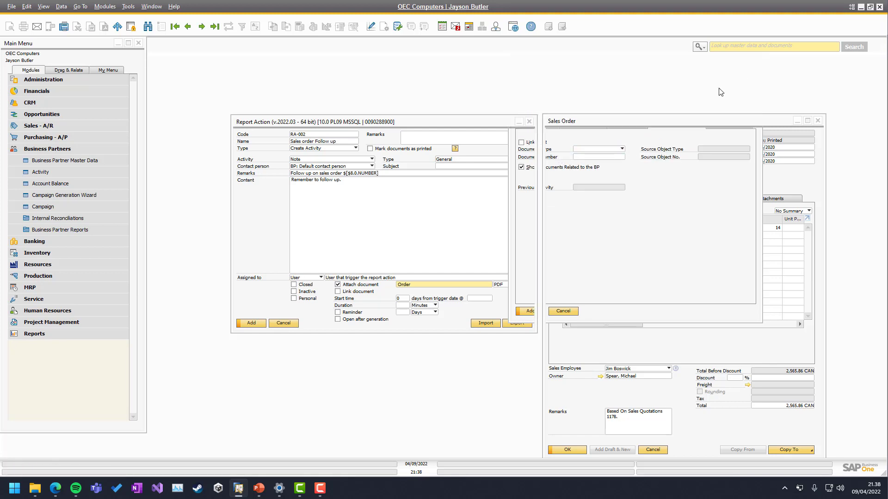
Enable linking the document to the activity, and accept adding the .pdf extension to the attachment name
click(338, 290)
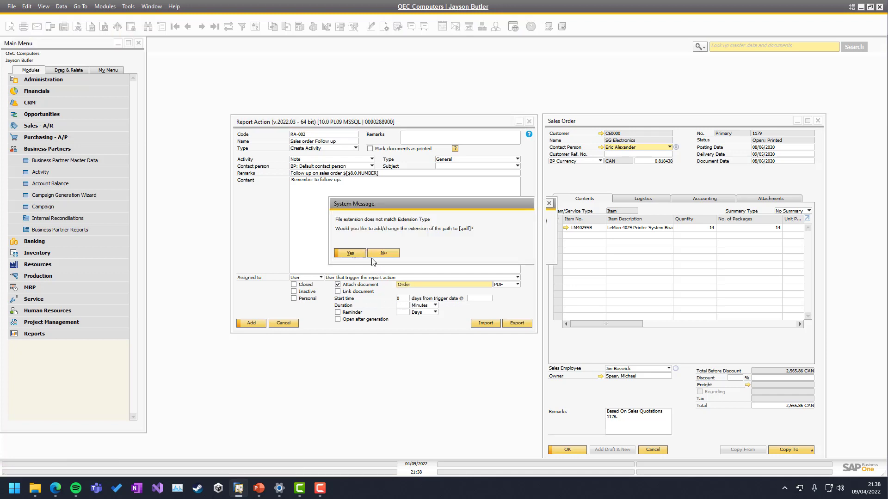
click(351, 250)
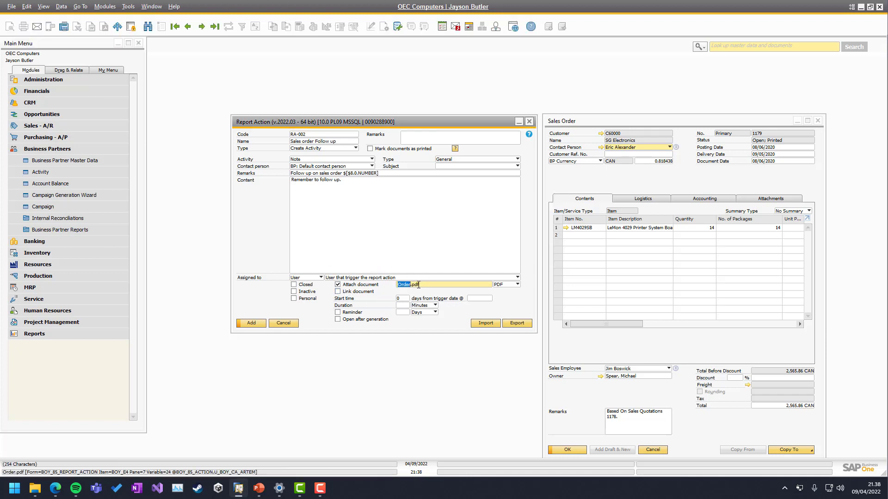
click(435, 285)
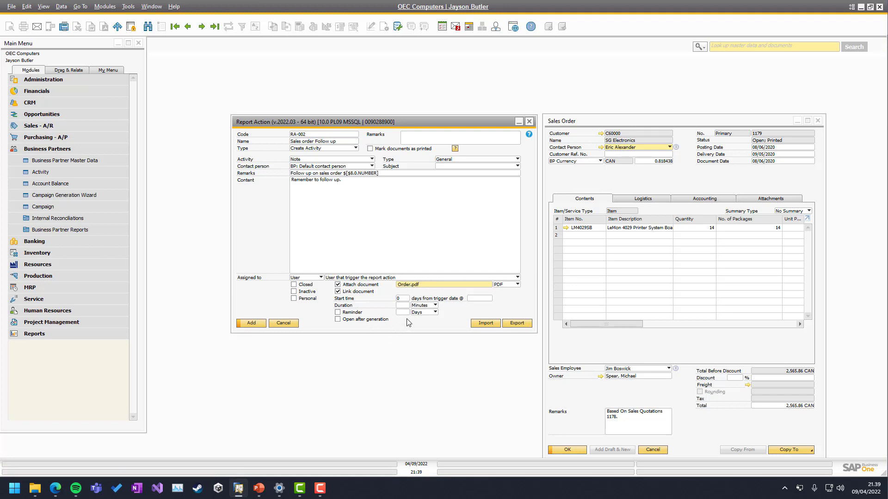
Set the activity's start to 2 days from the trigger date at 12:00 and its duration to 15 minutes
key(Tab)
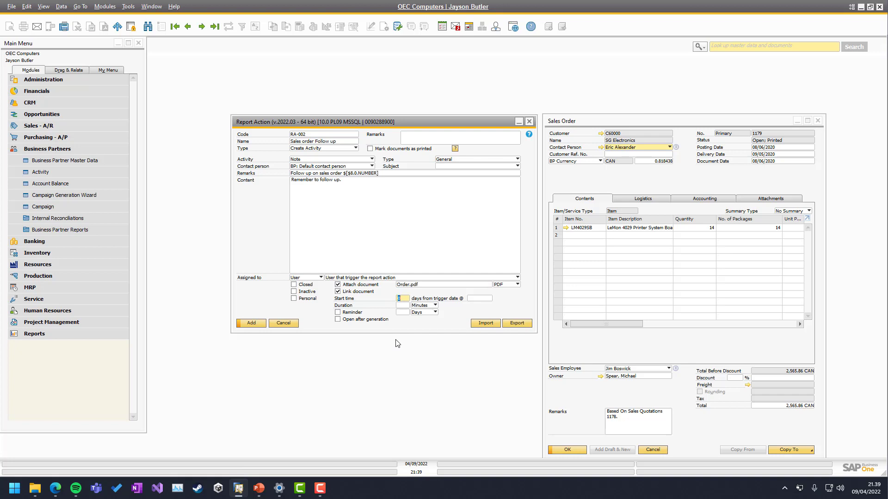
click(482, 299)
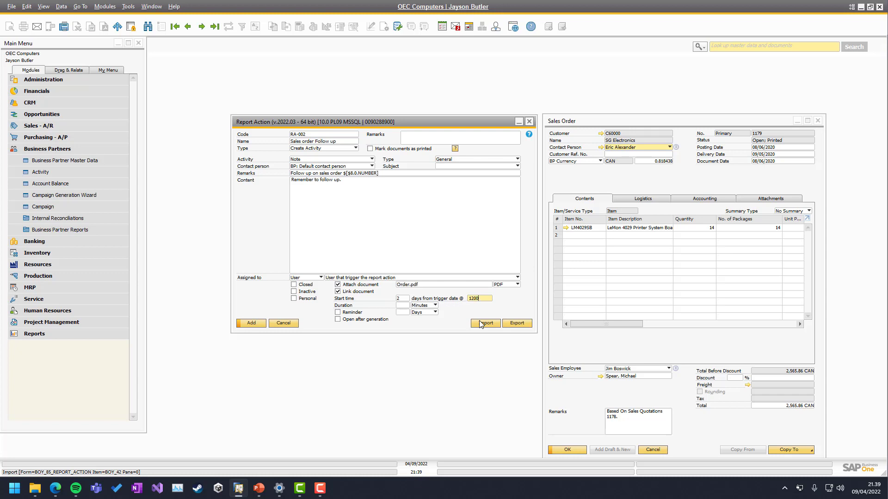
key(Tab)
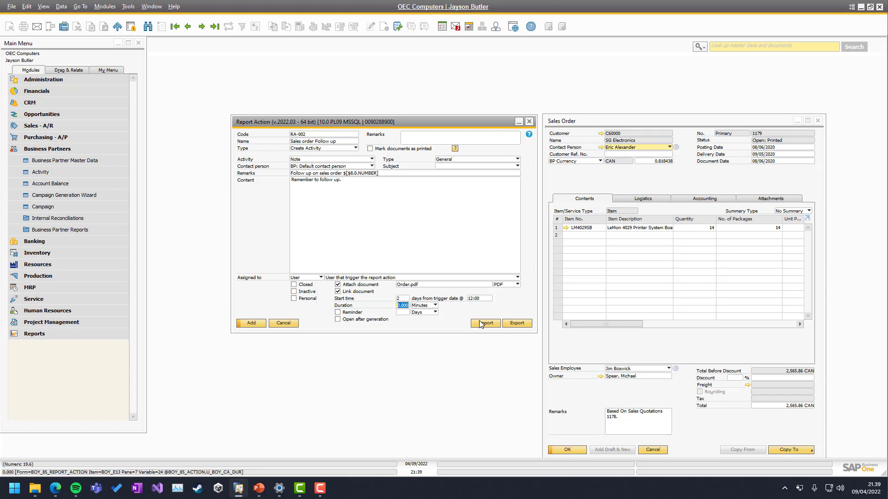
text(15)
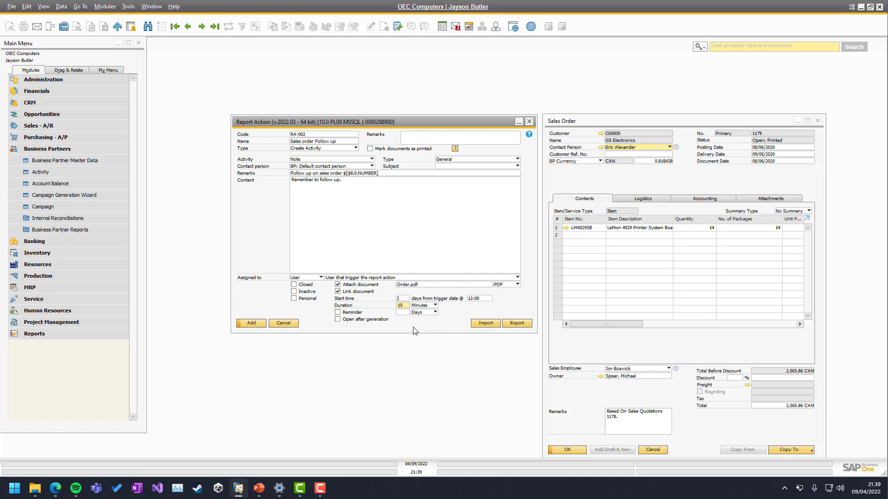
Enable the activity reminder and set it to 1 hour
click(338, 312)
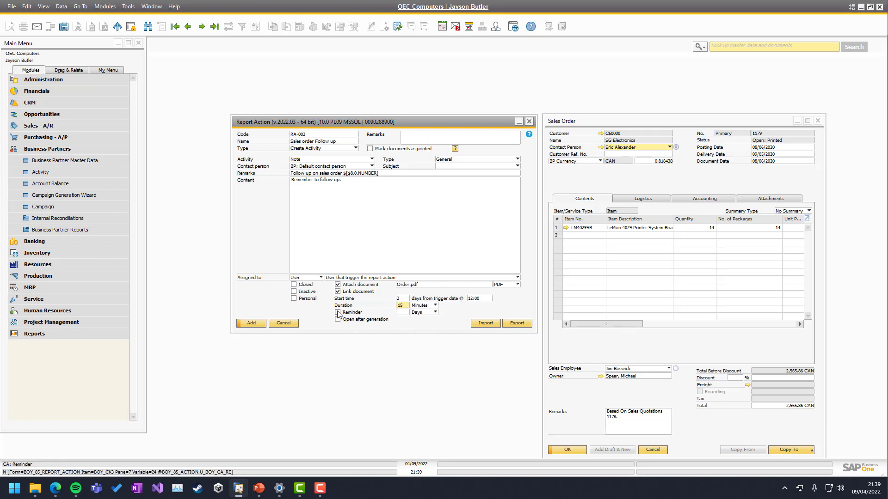
click(403, 315)
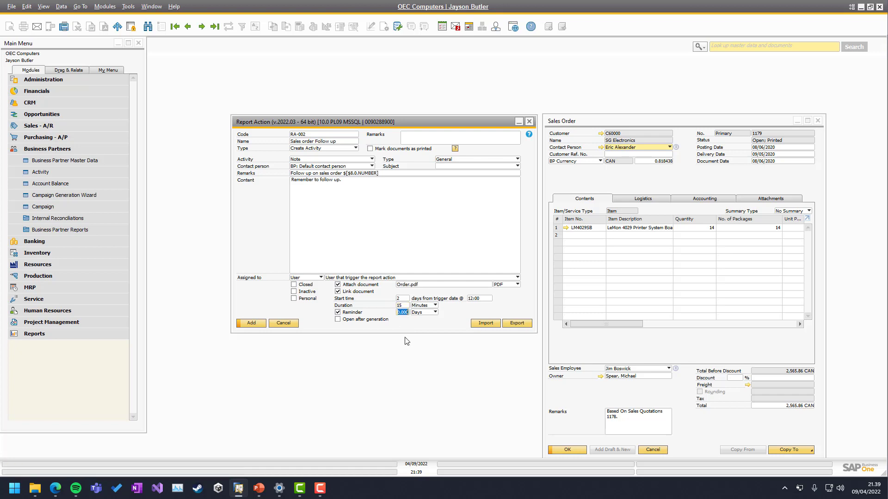
text(1)
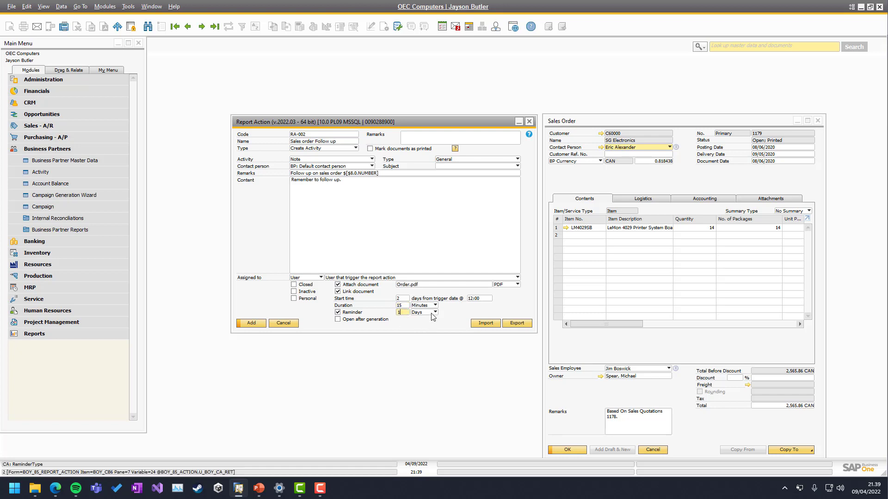
click(423, 312)
click(419, 324)
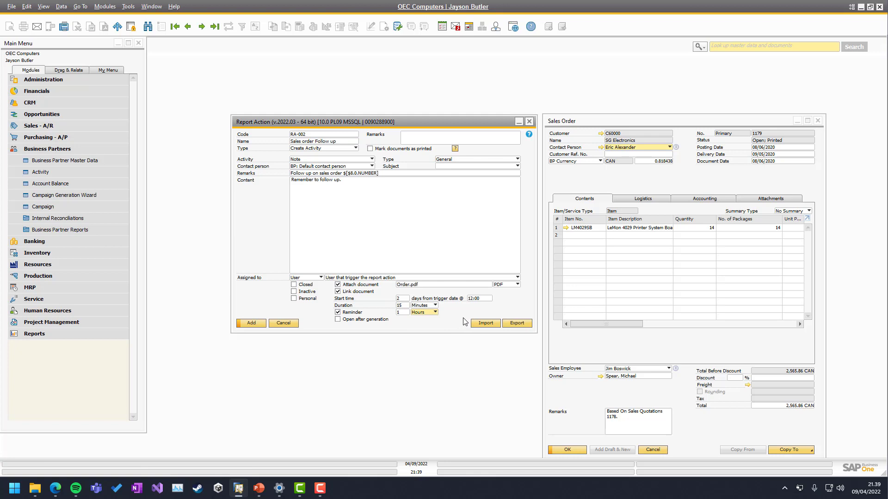
Enable opening the activity after generation, and add the report action
click(338, 319)
click(246, 323)
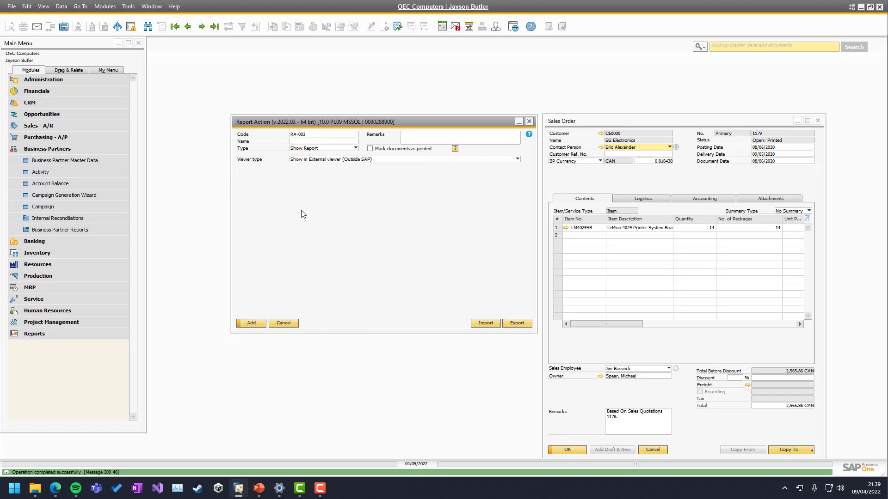
Open the default Sales Order report configuration for editing from the sales order's B1 Print and Delivery options
click(579, 183)
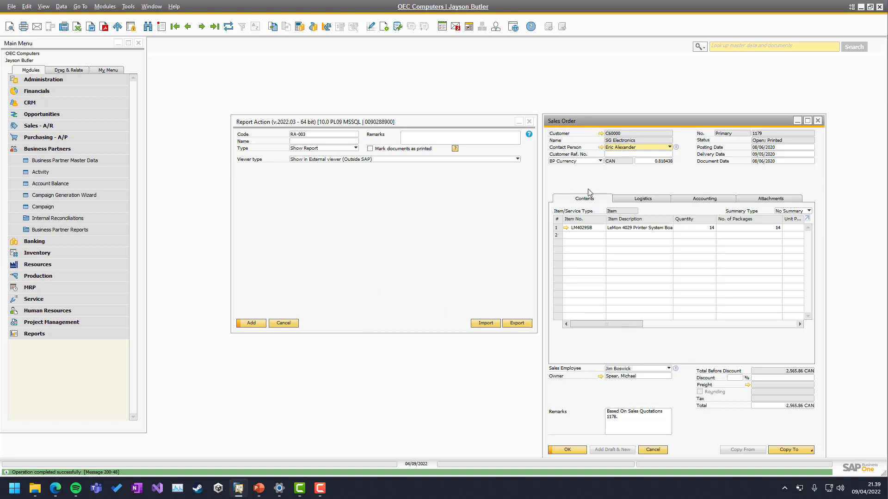
right_click(582, 181)
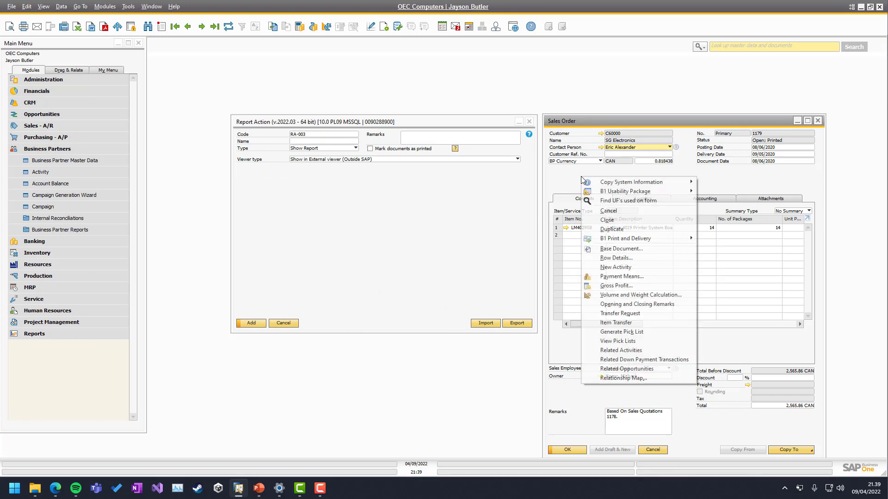
mouse_move(630, 241)
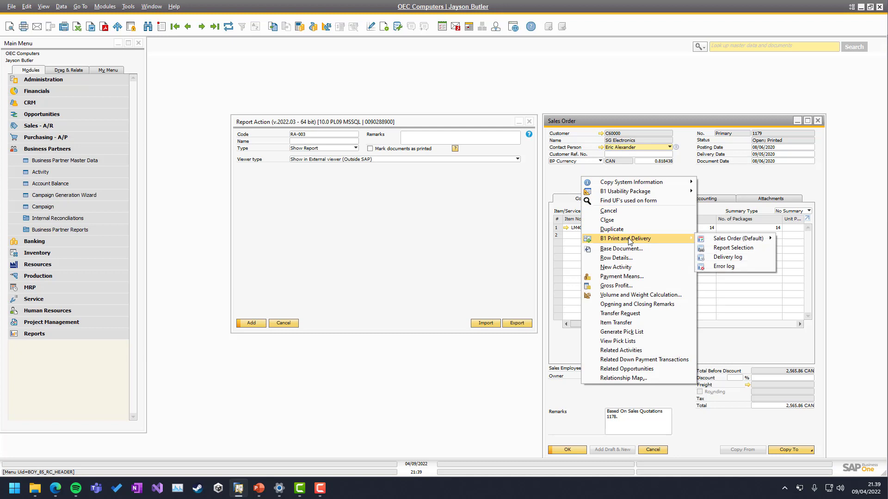
mouse_move(728, 240)
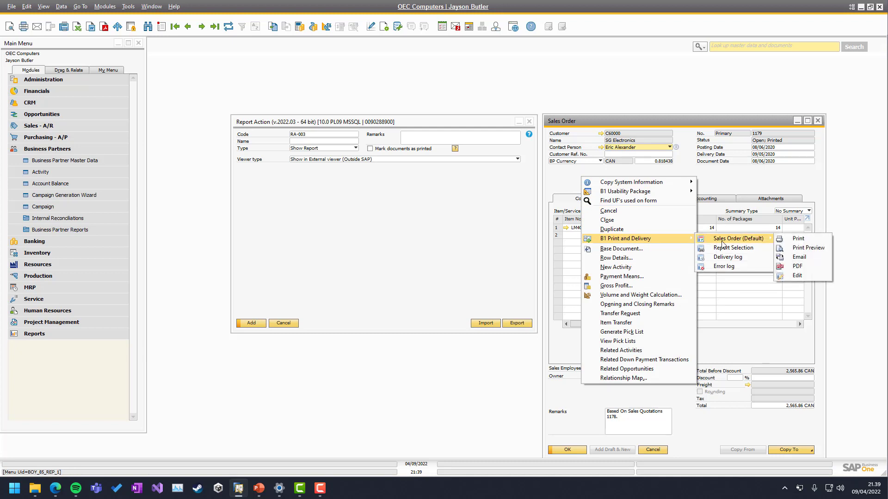
click(798, 275)
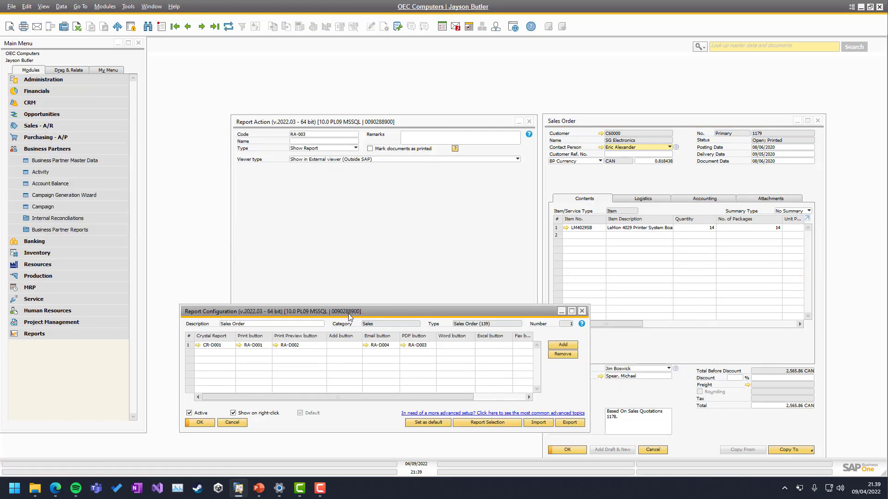
drag(348, 313, 326, 238)
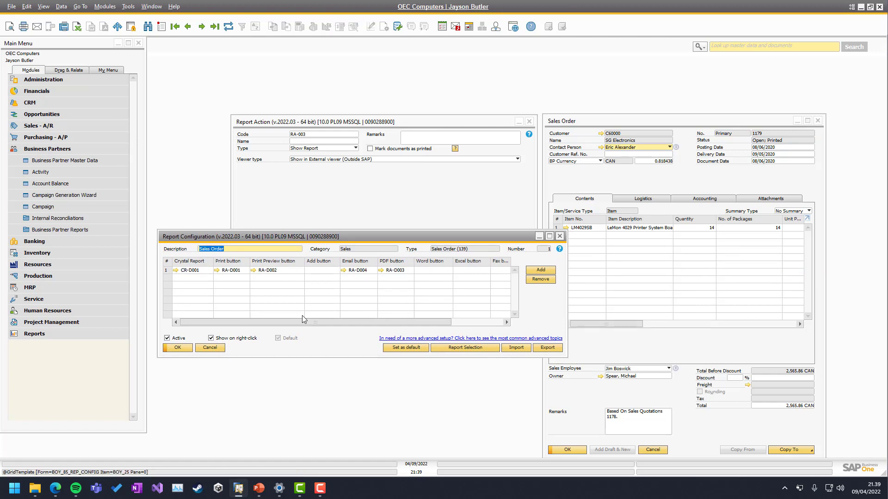
Add a second line to the report configuration using Crystal report CR-D001
click(548, 275)
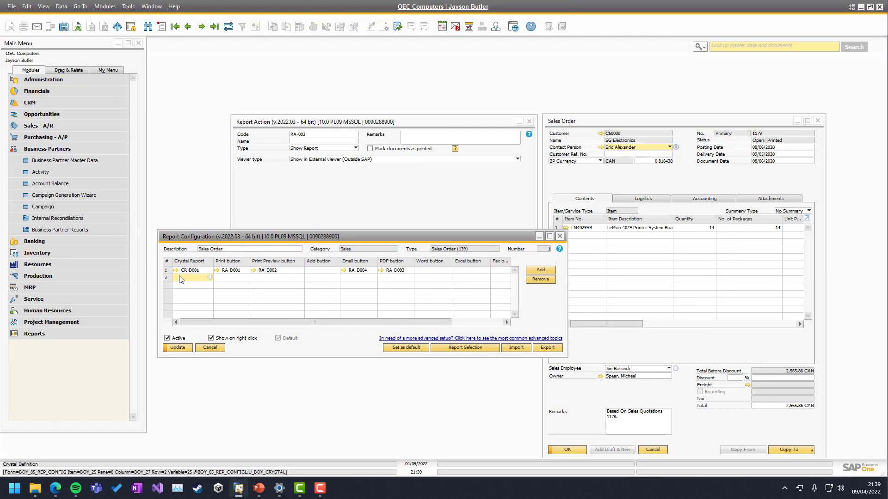
key(Tab)
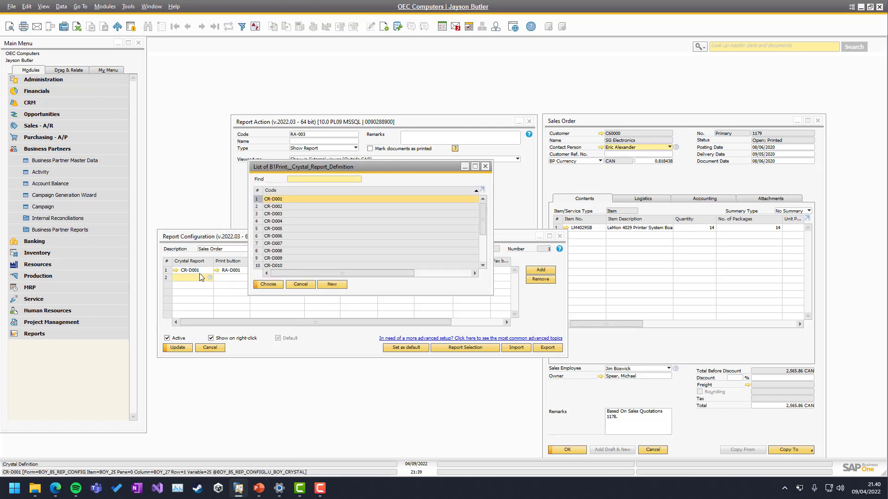
key(Return)
Assign the "Sales order Follow up" report action RA-002 to the Email button on the second configuration line
click(352, 278)
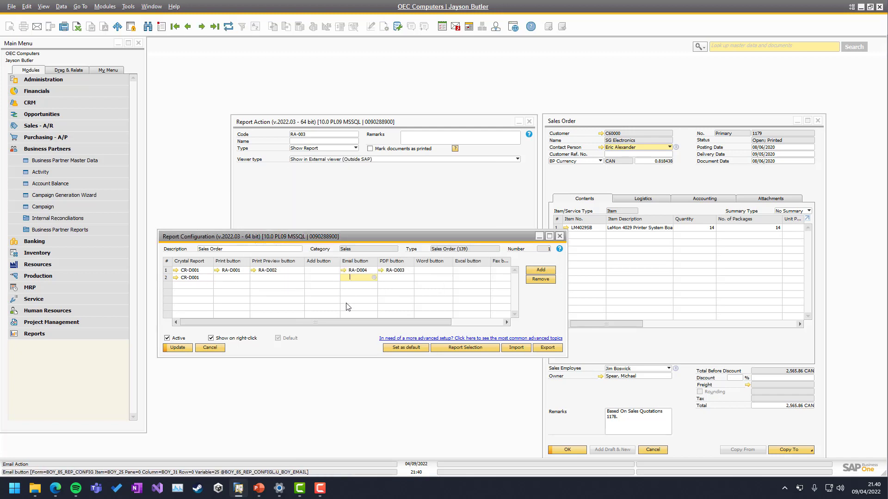
key(Tab)
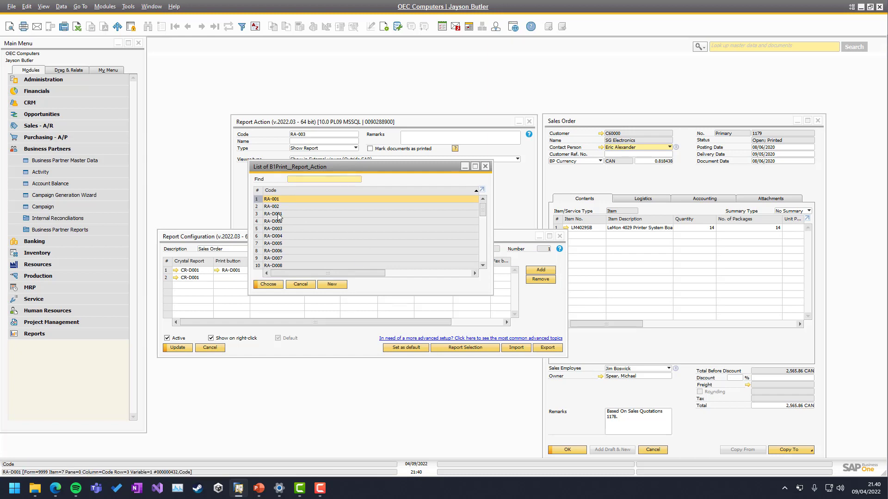
drag(311, 273, 378, 273)
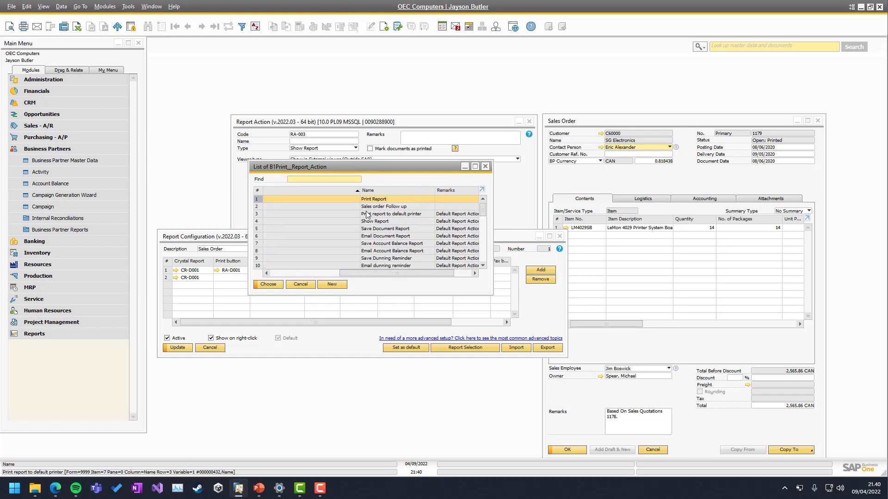
key(Down)
click(268, 284)
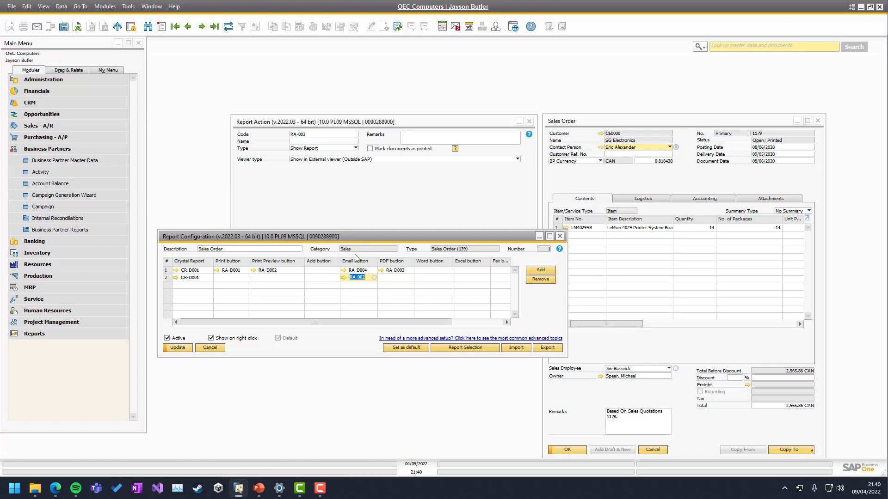
Save the updated Sales Order report configuration, close it and return to the report action form
click(175, 351)
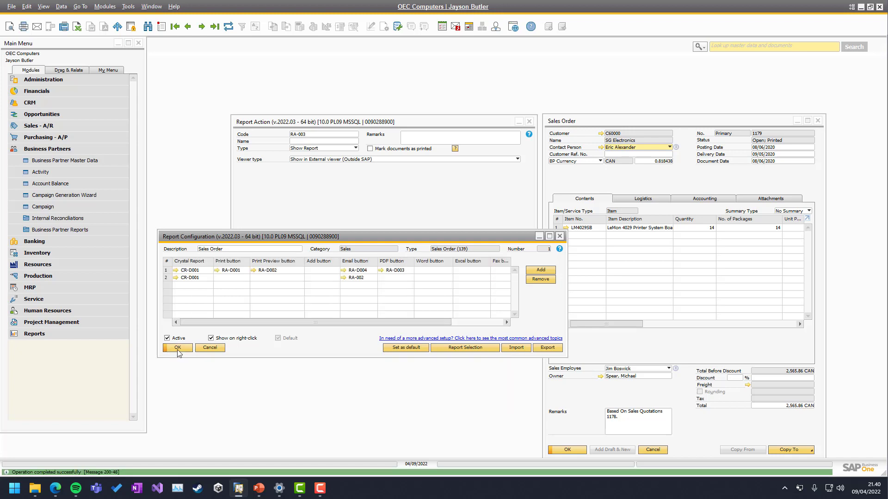
click(177, 350)
click(369, 218)
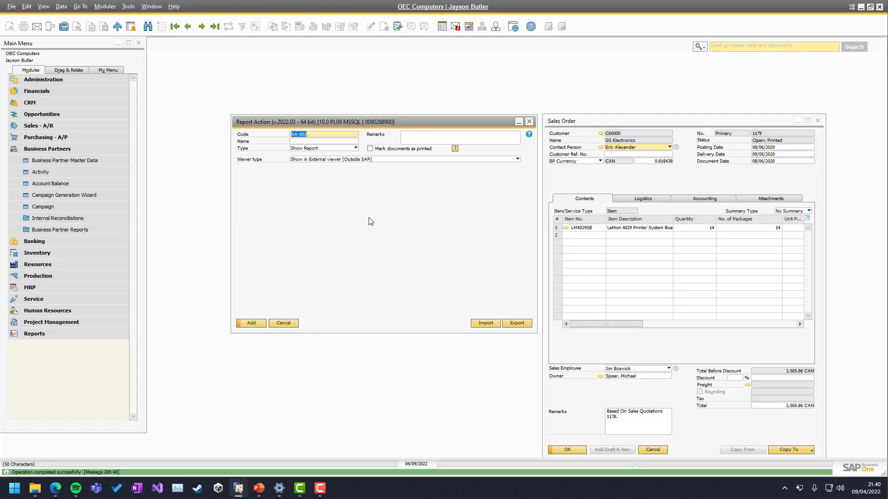
Display the "Sales order Follow up" report action RA-002 and email the open sales order to trigger it
key(ctrl+Left)
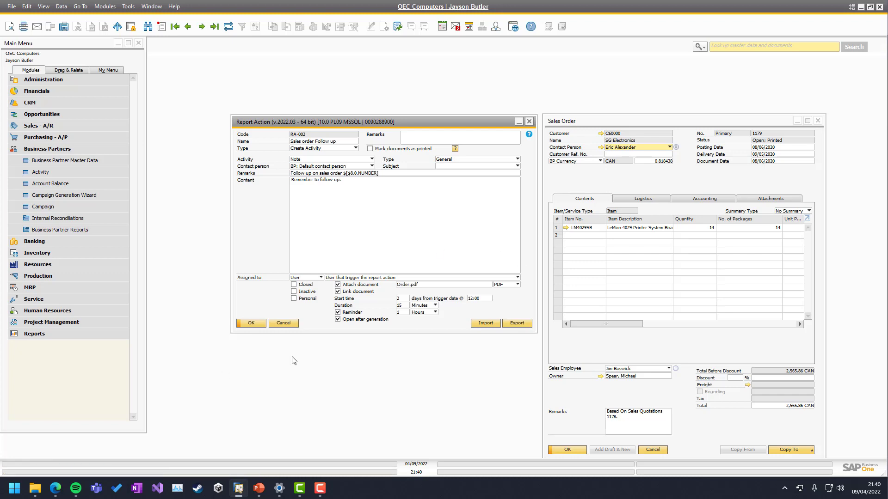
click(648, 176)
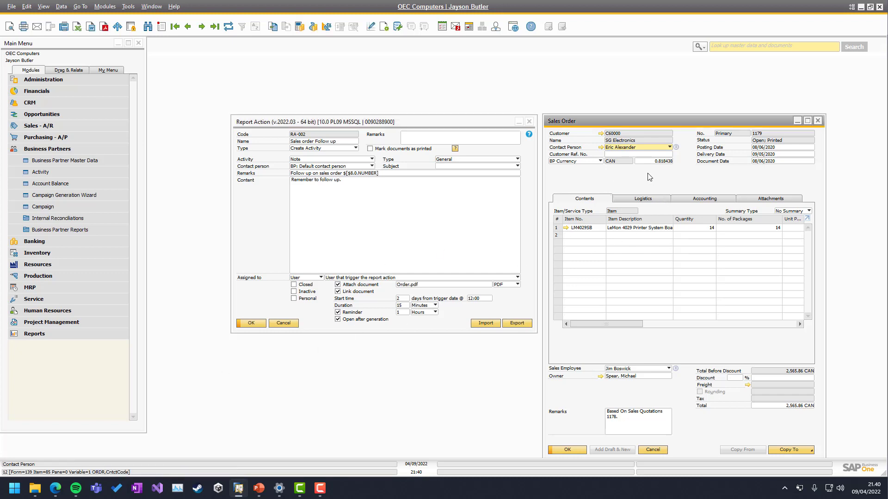
click(37, 27)
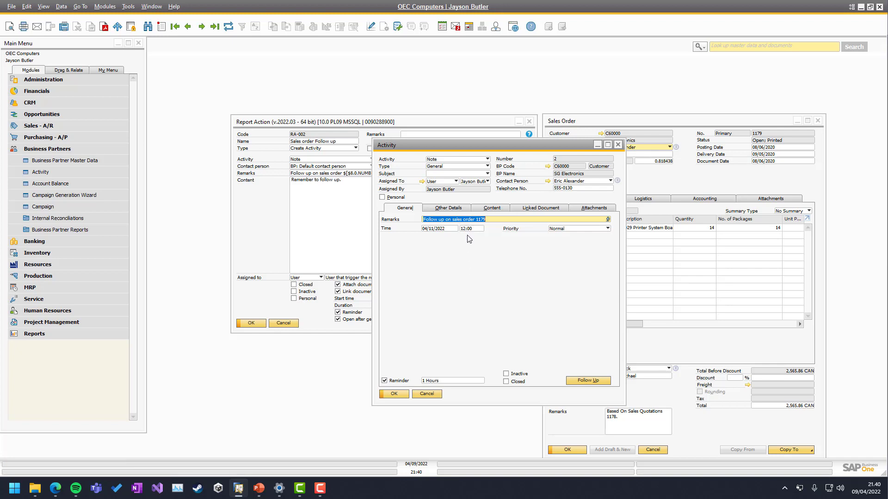
Examine the generated activity's other details, content, linked sales order and attachments, and close the activity
click(443, 209)
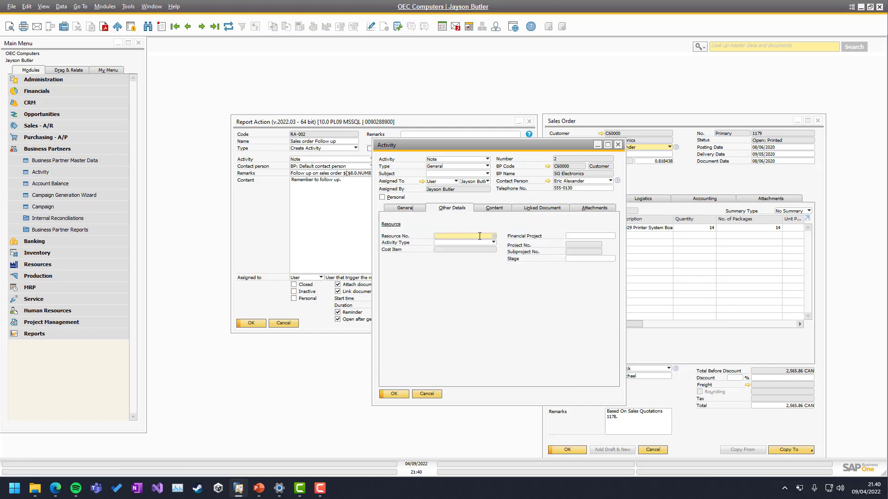
click(495, 208)
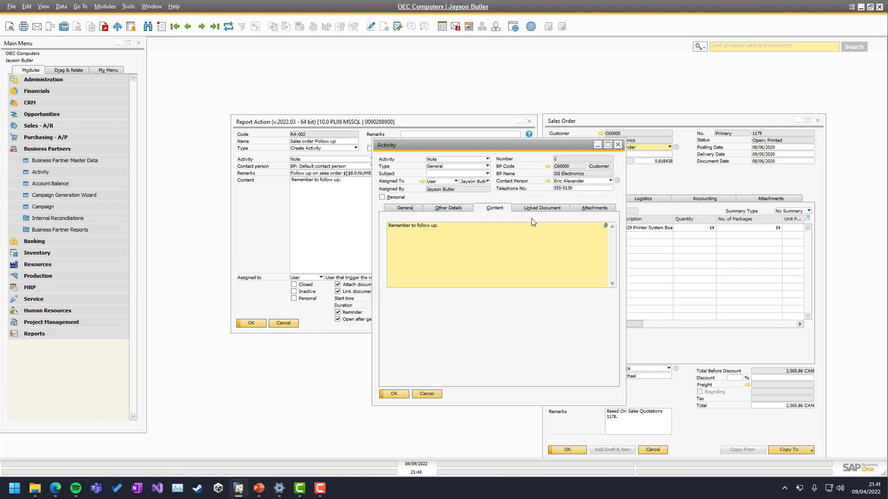
click(539, 208)
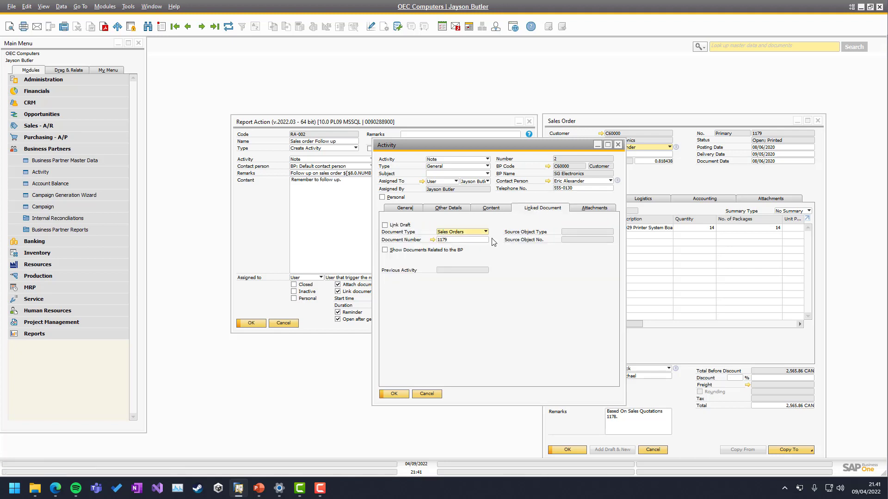
click(432, 241)
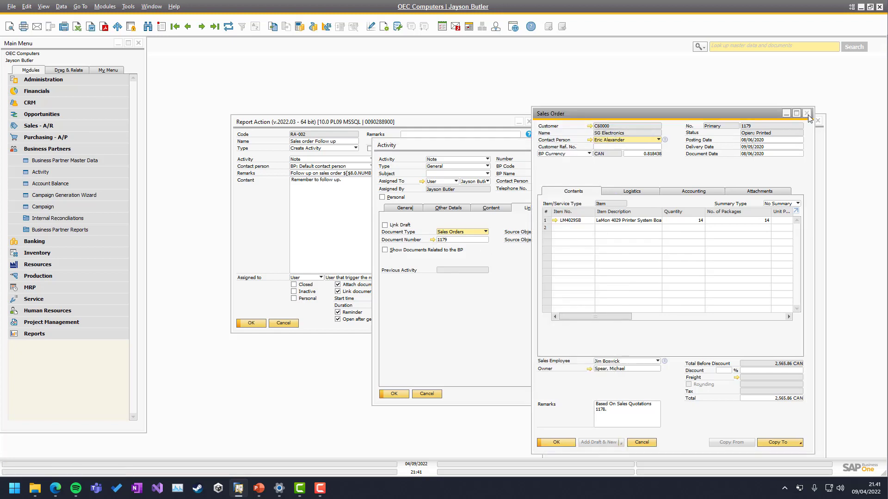
click(807, 114)
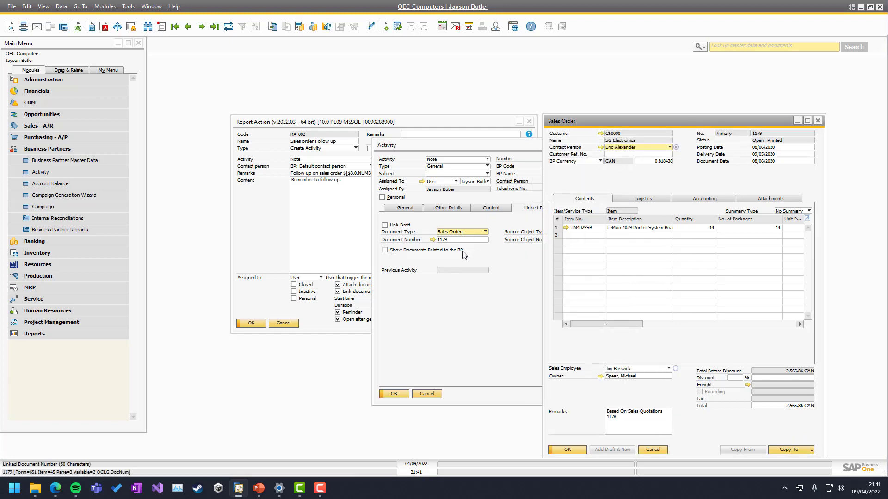
click(460, 311)
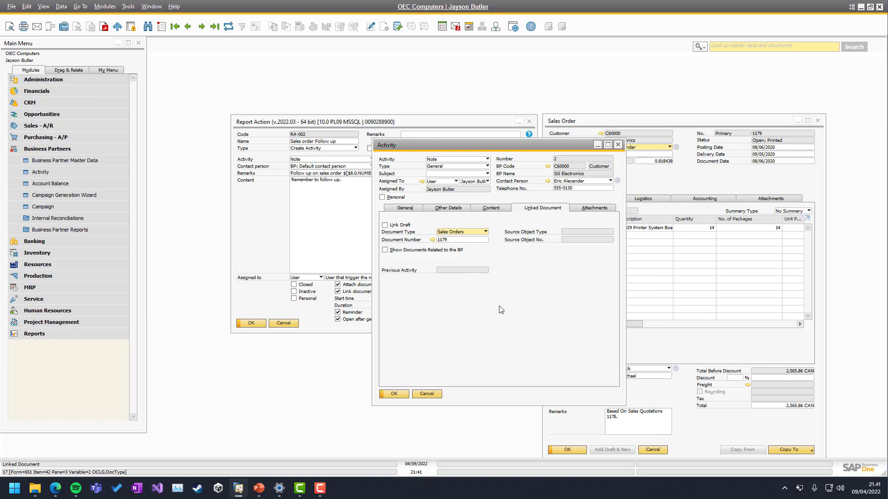
click(595, 208)
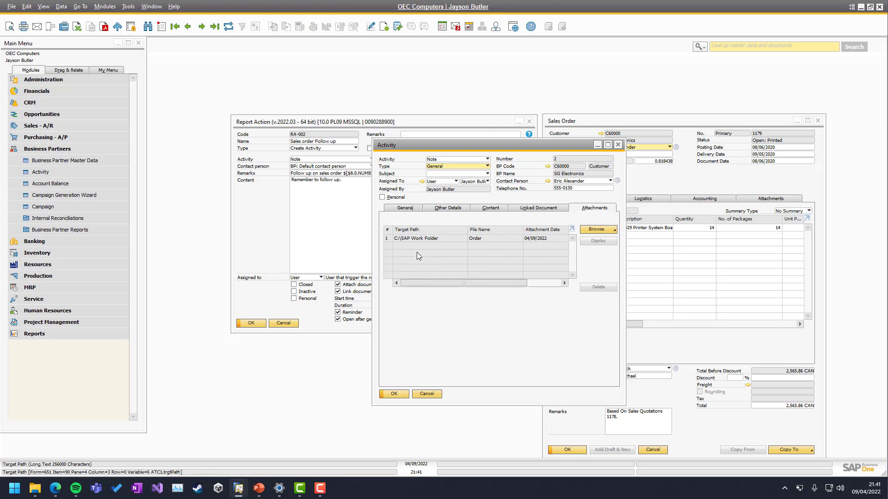
click(434, 391)
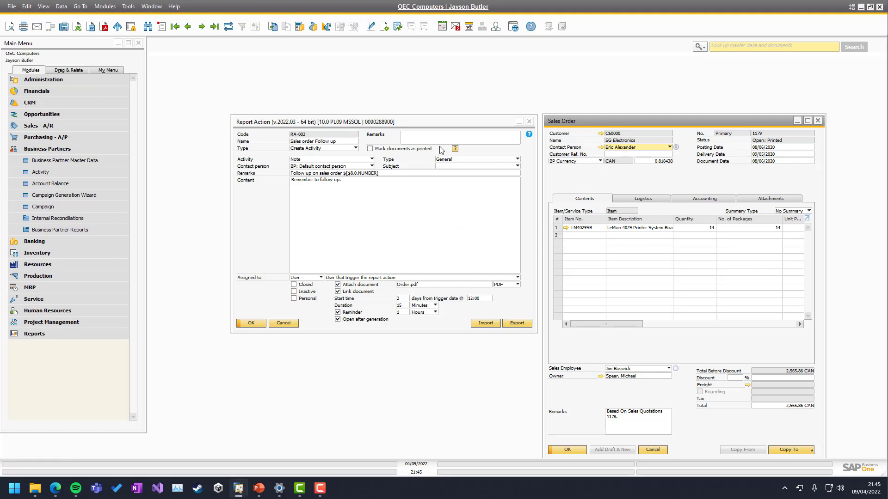
Email the sales order two more times, closing the first generated activity and browsing from the second to the preceding activity record
click(38, 27)
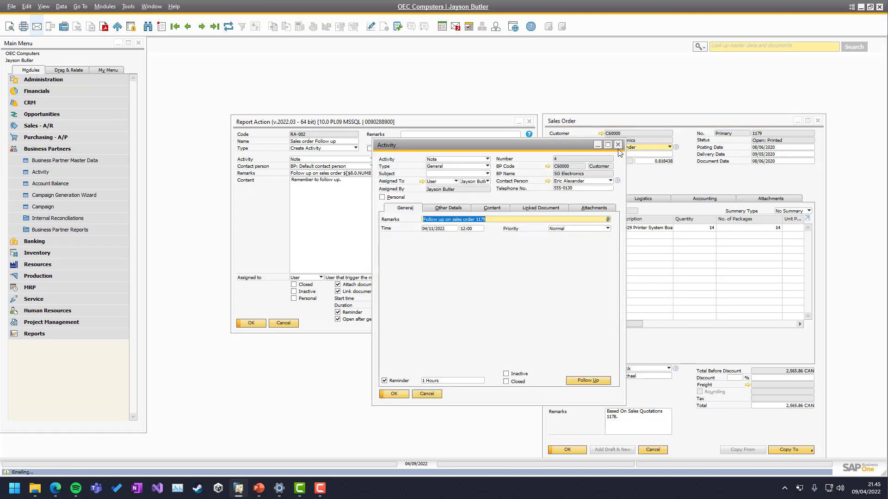
click(618, 144)
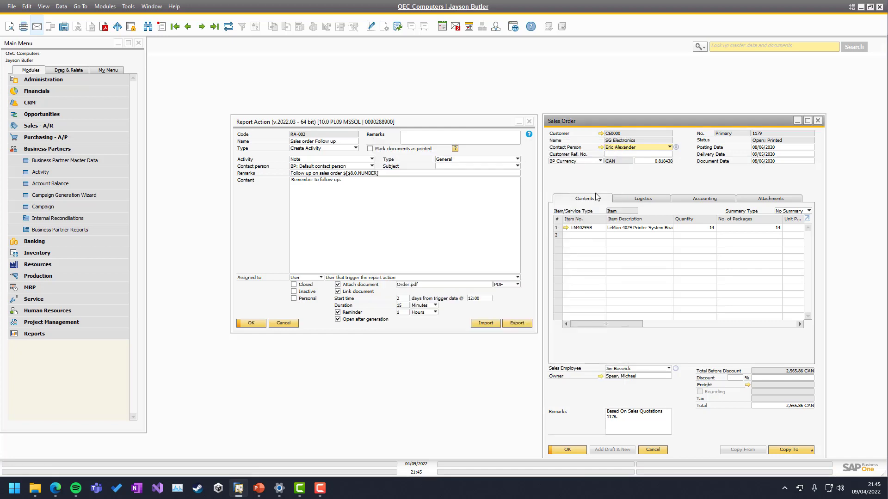
click(37, 26)
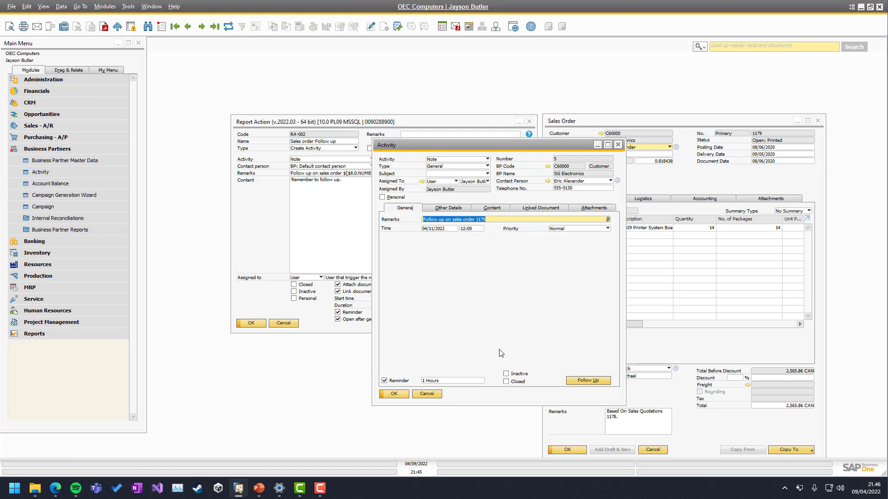
key(Escape)
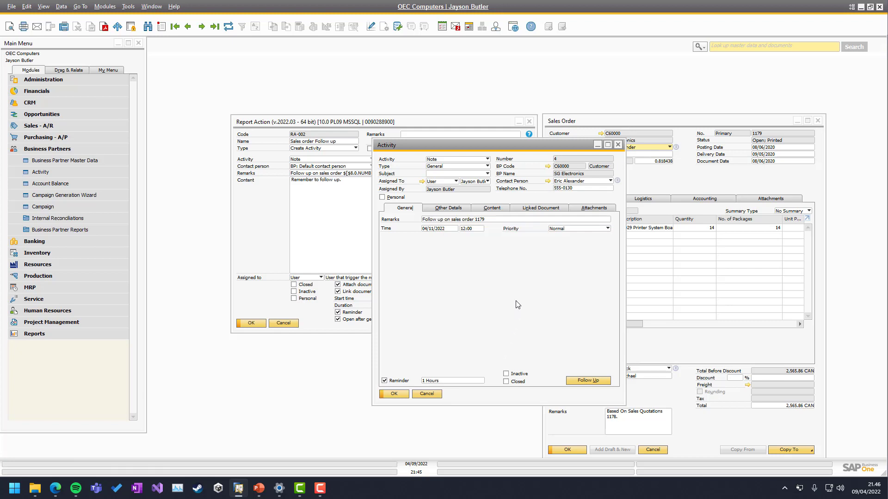
key(ctrl+Right)
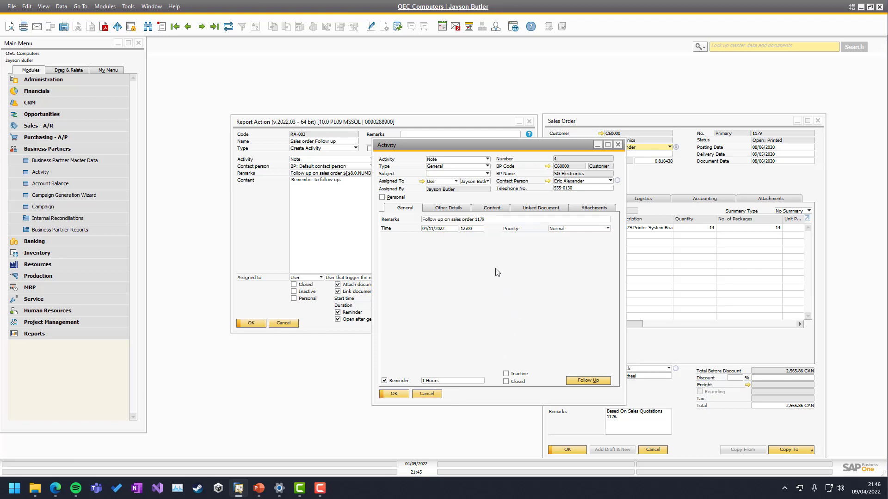